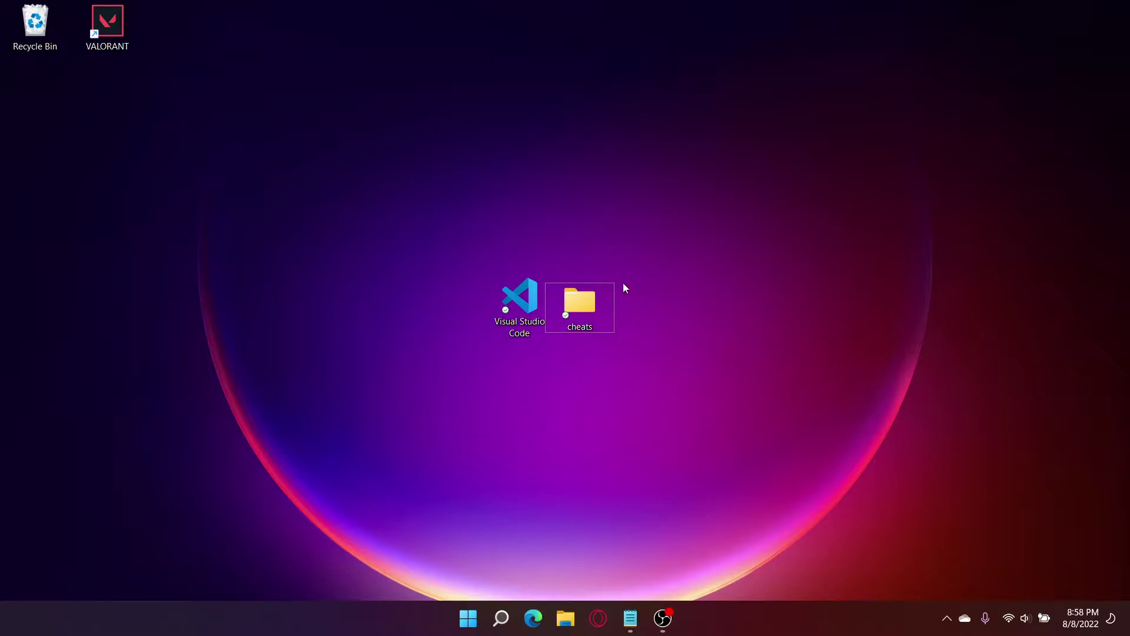
# Open the cheats folder and then its exported frames subfolder
pyautogui.doubleClick(591, 303)
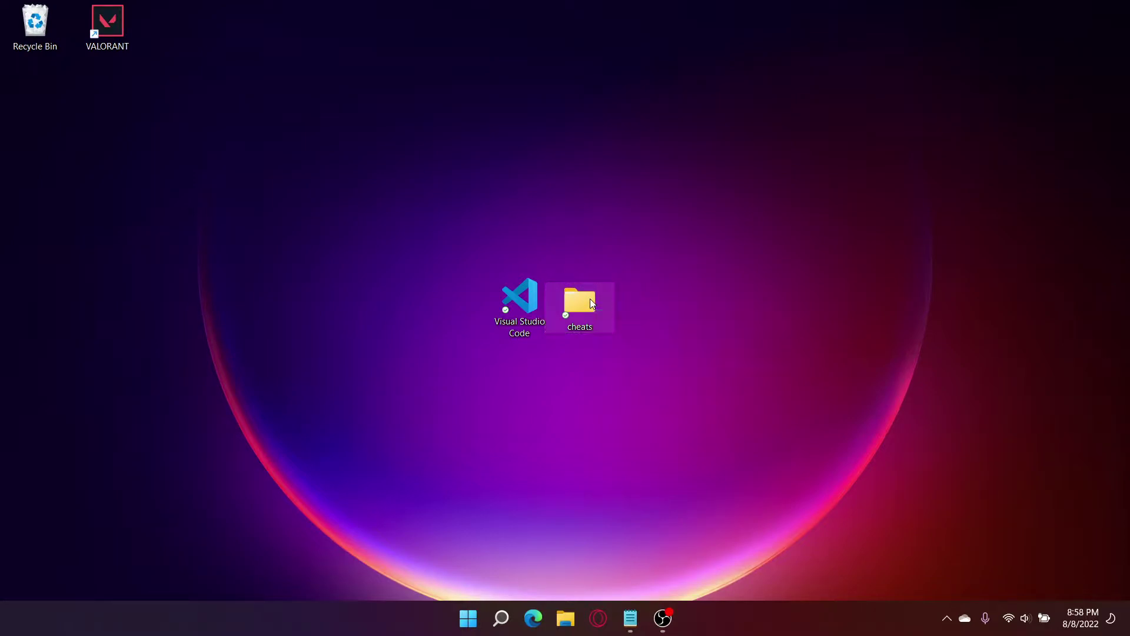
pyautogui.doubleClick(185, 157)
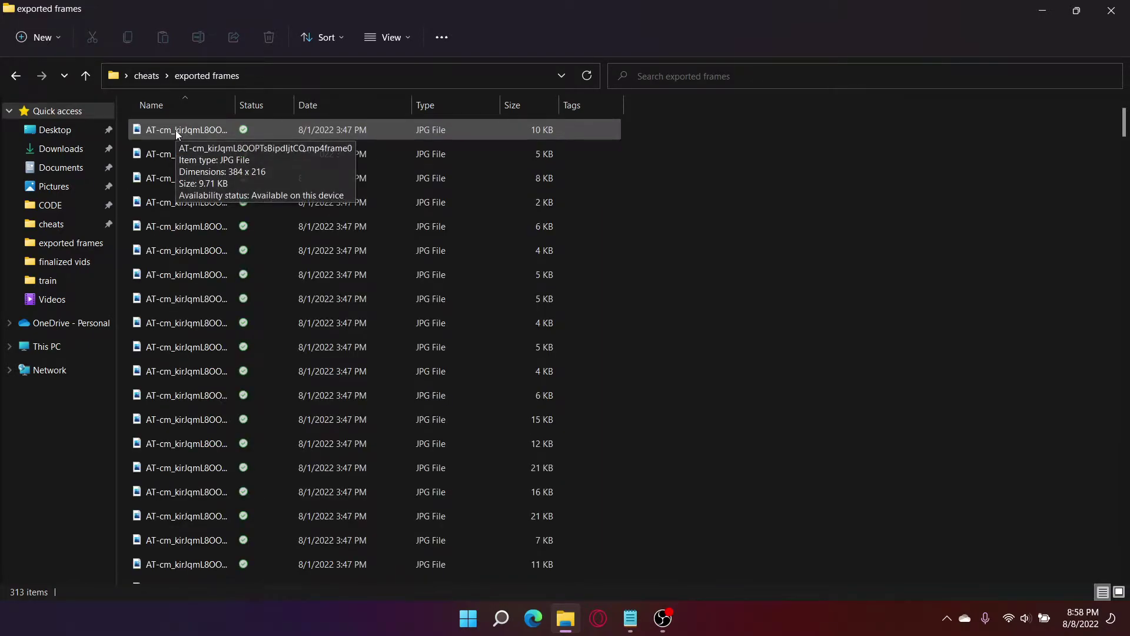
# Open the first exported frame in Photos, step through about ten frames, then close the viewer
pyautogui.doubleClick(176, 130)
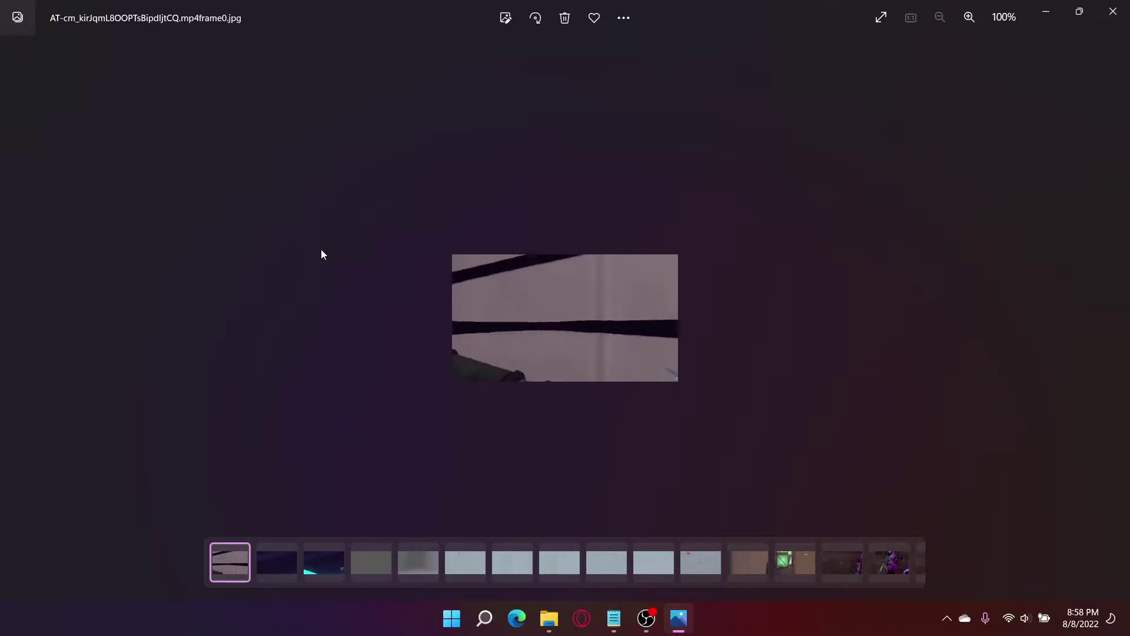
pyautogui.press('Right')
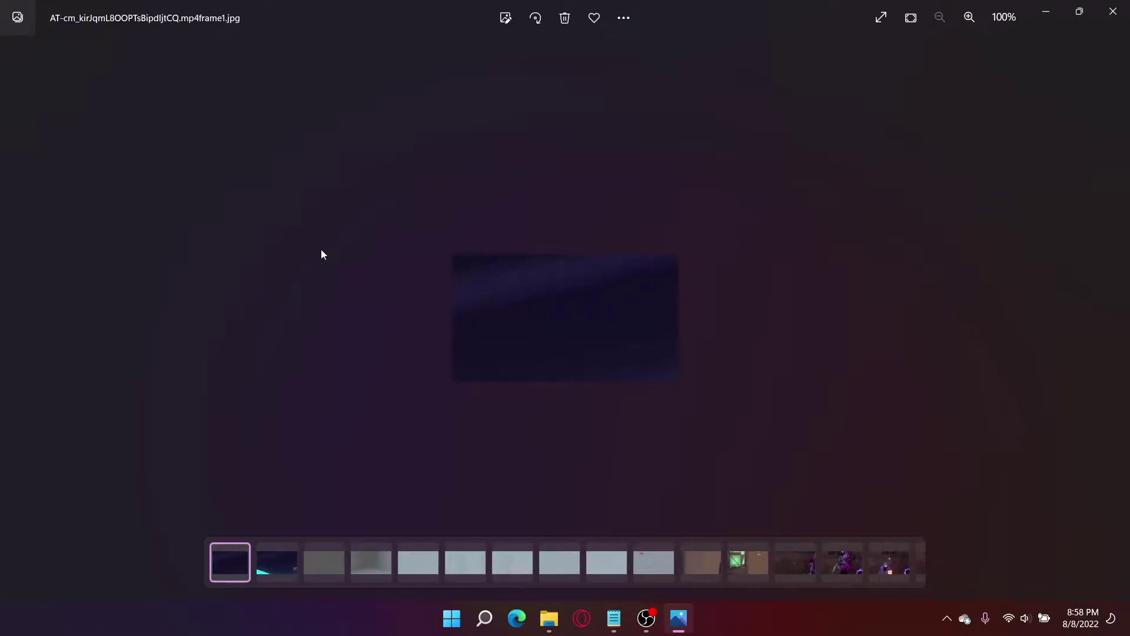
pyautogui.press('Right')
pyautogui.press('Right')
pyautogui.press('Right')
pyautogui.press('Right')
pyautogui.press('Right')
pyautogui.press('Right')
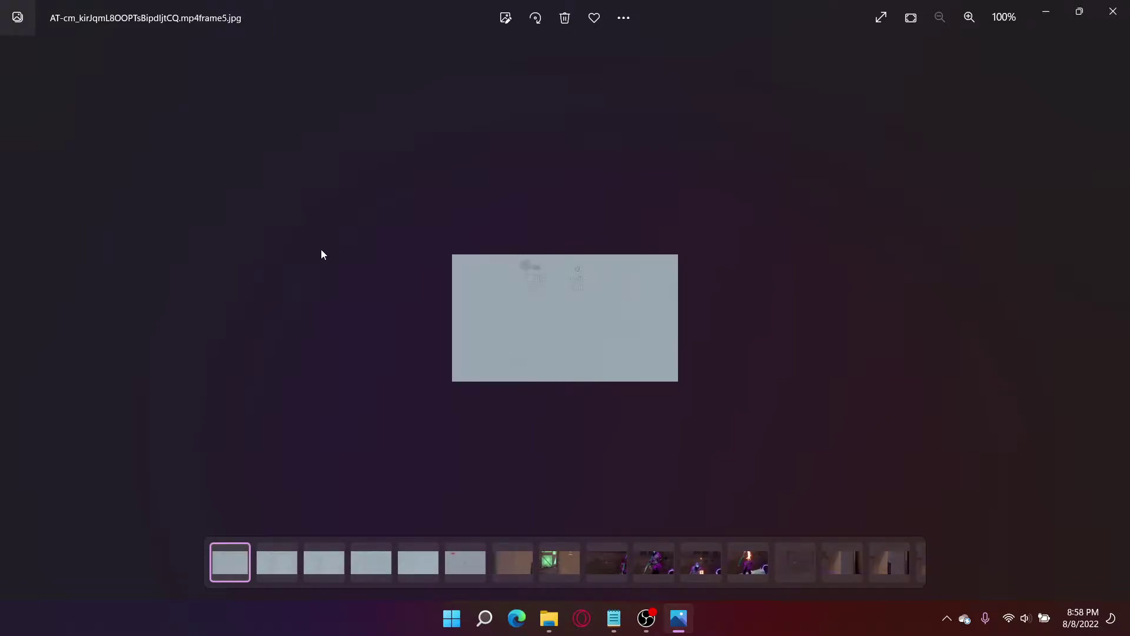
pyautogui.press('Right')
pyautogui.press('Right')
pyautogui.press('Right')
pyautogui.press('Right')
pyautogui.press('Right')
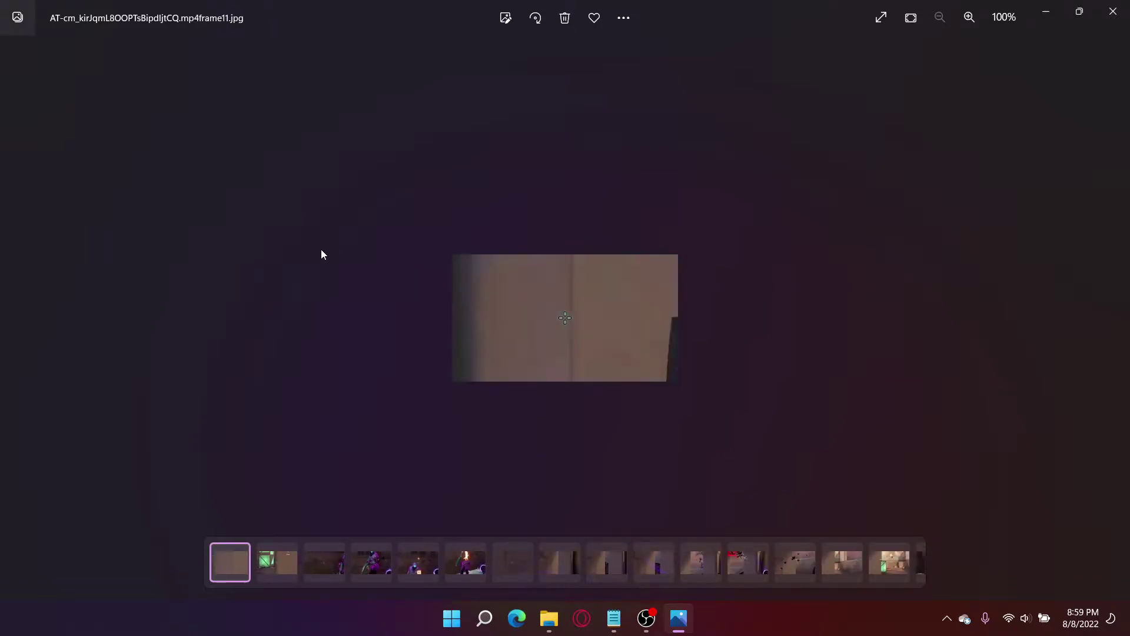
pyautogui.press('Right')
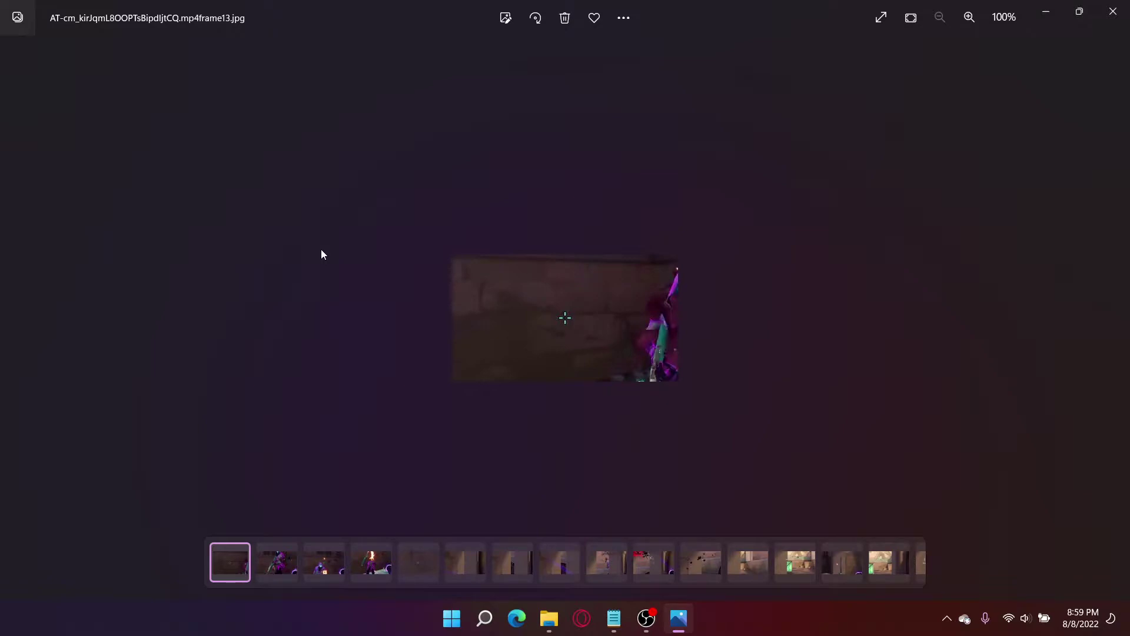
pyautogui.press('Right')
pyautogui.press('Right')
pyautogui.press('Right')
pyautogui.press('Right')
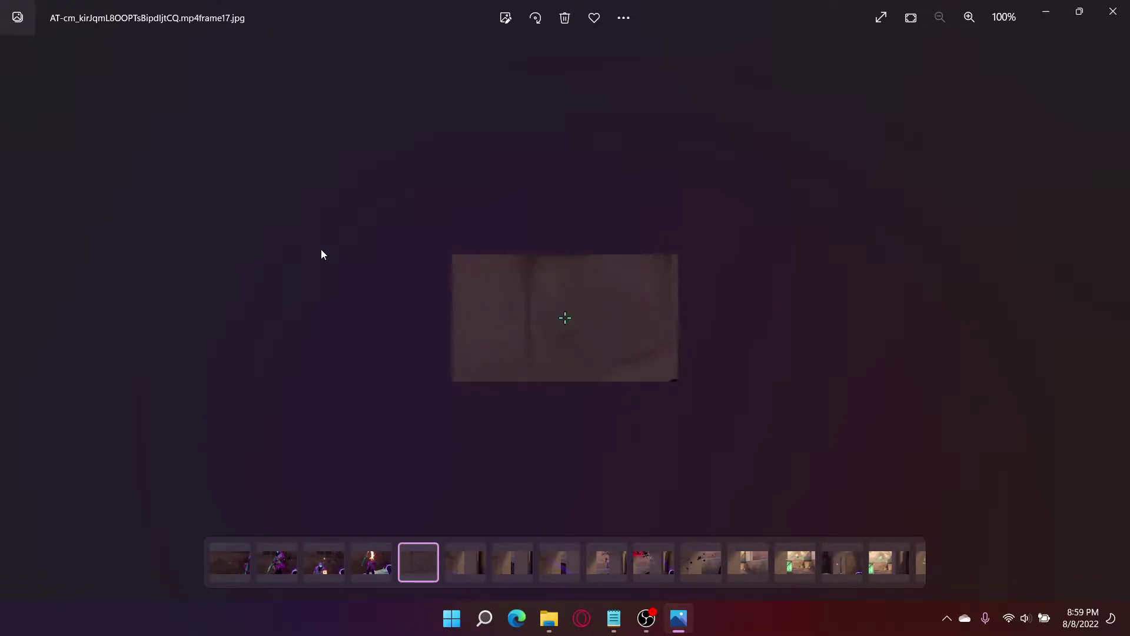
pyautogui.press('Right')
pyautogui.press('Right')
pyautogui.press('Right')
pyautogui.press('Right')
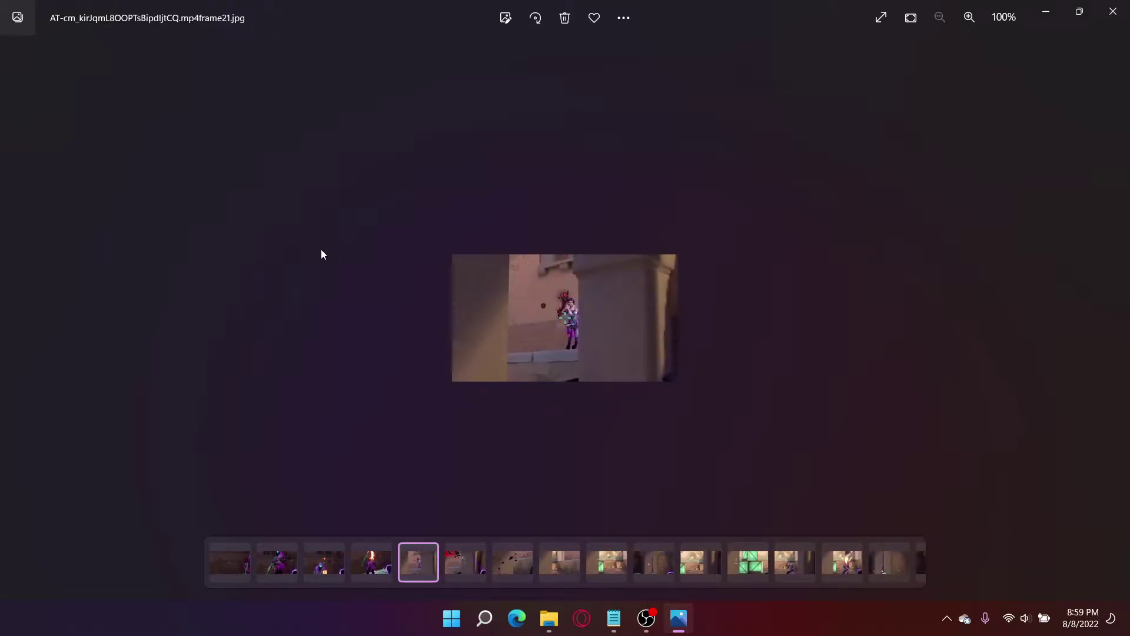
pyautogui.press('Right')
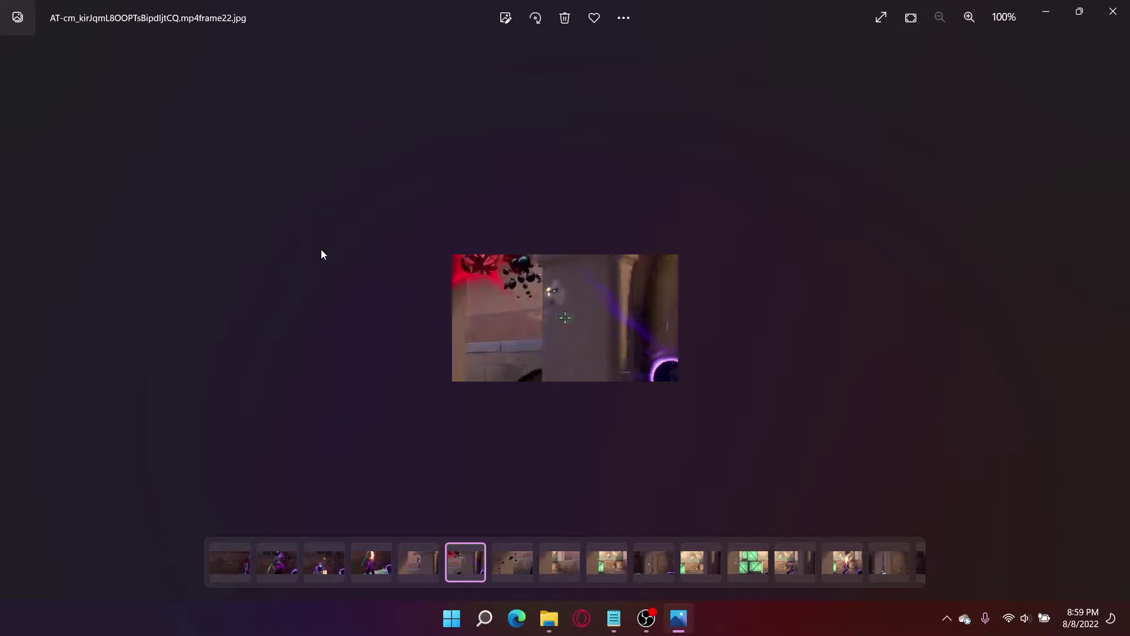
pyautogui.press('Right')
pyautogui.press('Right')
pyautogui.press('Right')
pyautogui.press('Right')
pyautogui.press('Right')
pyautogui.press('Right')
pyautogui.press('Right')
pyautogui.press('Right')
pyautogui.press('Right')
pyautogui.press('Right')
pyautogui.press('Right')
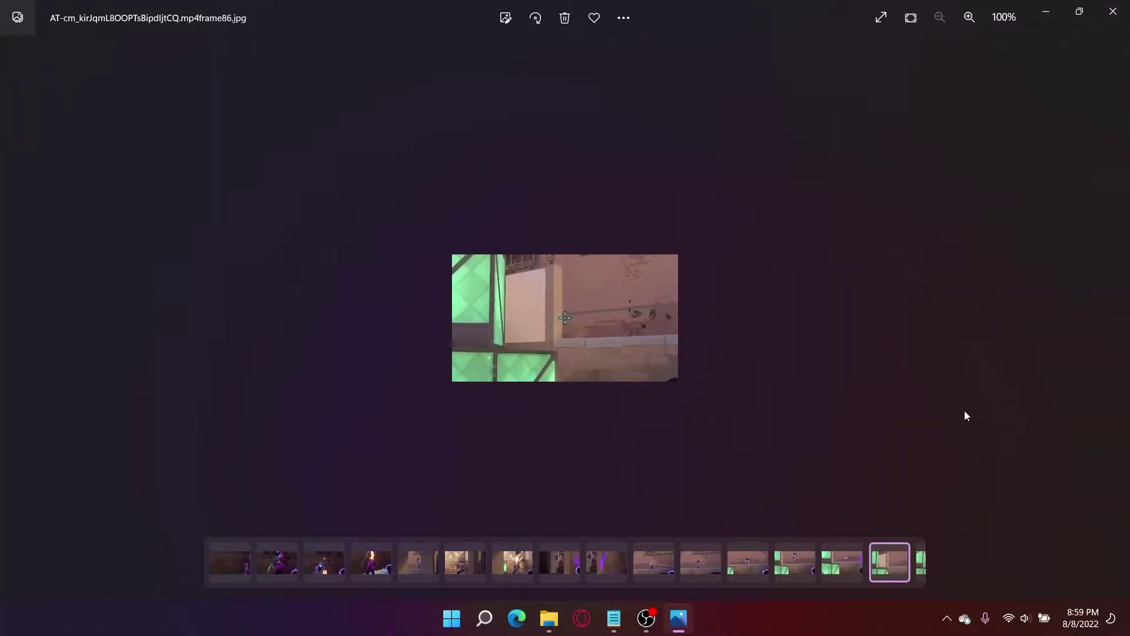
pyautogui.press('Right')
pyautogui.press('Right')
pyautogui.press('Right')
pyautogui.press('Right')
pyautogui.press('Right')
pyautogui.press('Right')
pyautogui.press('Right')
pyautogui.press('Right')
pyautogui.press('Right')
pyautogui.press('Right')
pyautogui.press('Right')
pyautogui.press('Right')
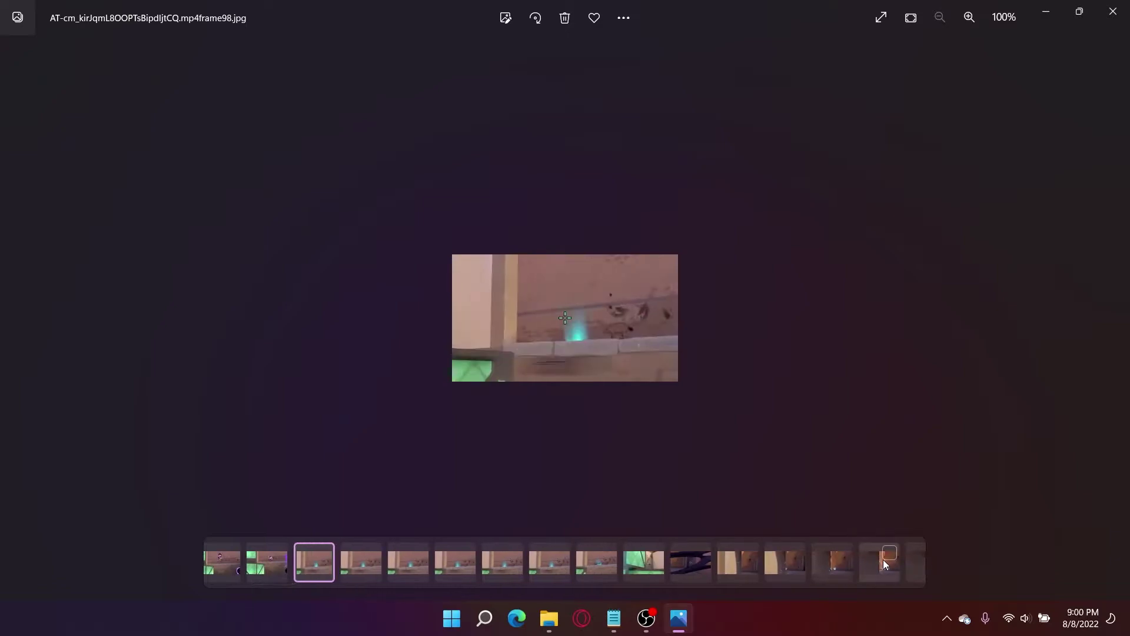
pyautogui.press('Right')
pyautogui.press('Right')
pyautogui.press('Right')
pyautogui.press('Right')
pyautogui.press('Right')
pyautogui.press('Right')
pyautogui.press('Right')
pyautogui.press('Right')
pyautogui.press('Right')
pyautogui.press('Right')
pyautogui.press('Right')
pyautogui.press('Right')
pyautogui.press('Right')
pyautogui.press('Right')
pyautogui.press('Right')
pyautogui.press('Right')
pyautogui.press('Right')
pyautogui.press('Right')
pyautogui.press('Right')
pyautogui.press('Right')
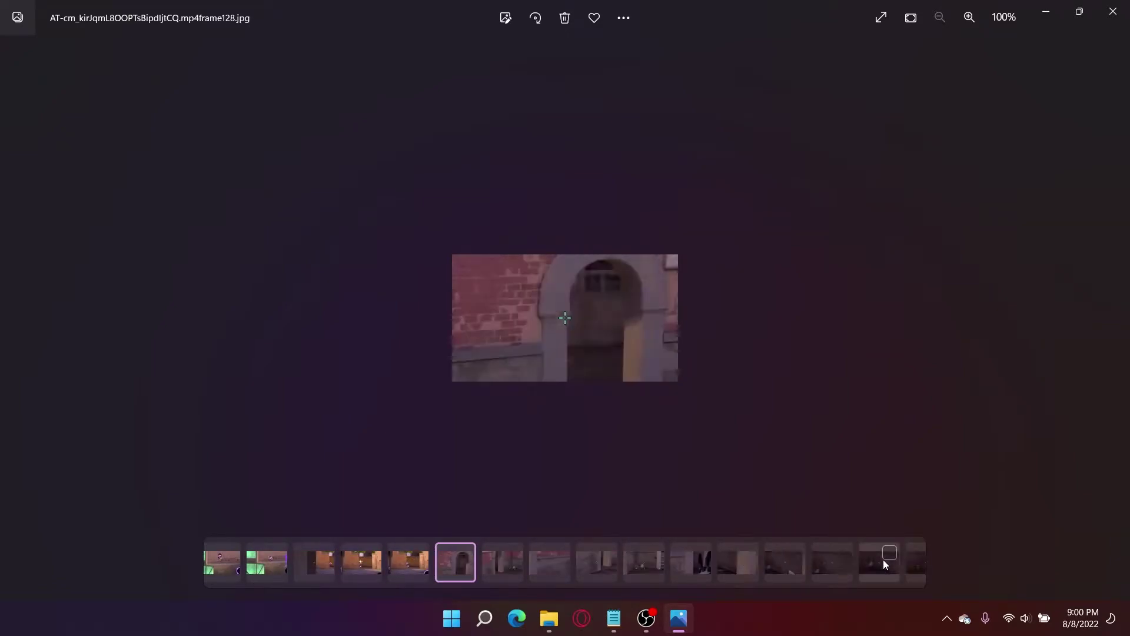
pyautogui.hotkey('alt', 'F4')
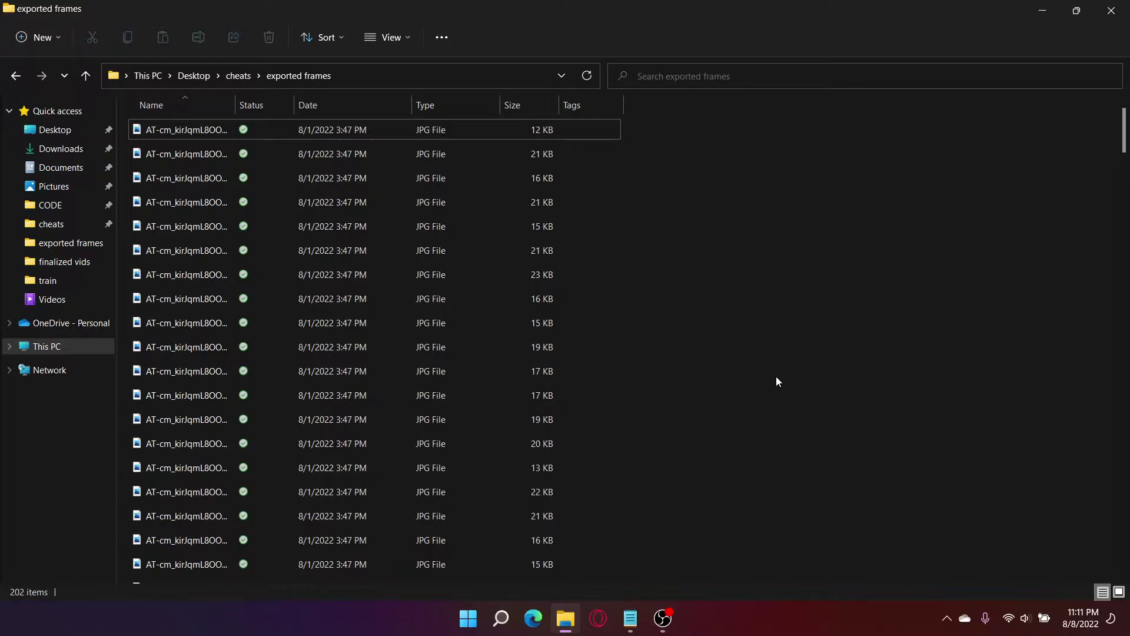
# Write the class names enemy and enemy_head on separate lines in Notepad, then minimize it
pyautogui.hotkey('alt', 'Tab')
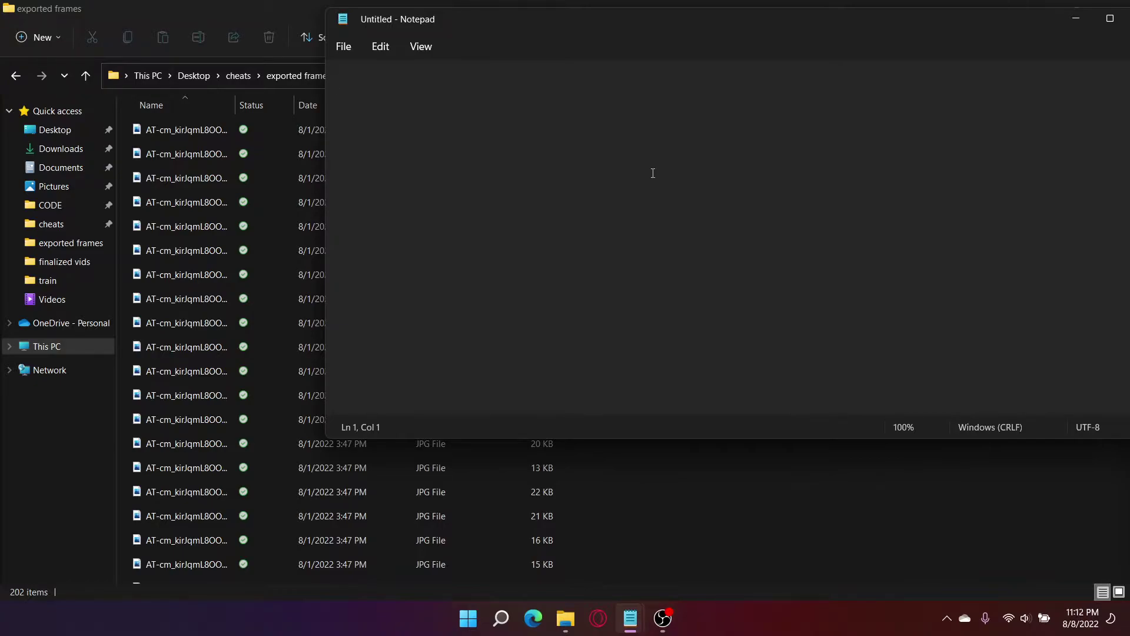
pyautogui.write('en')
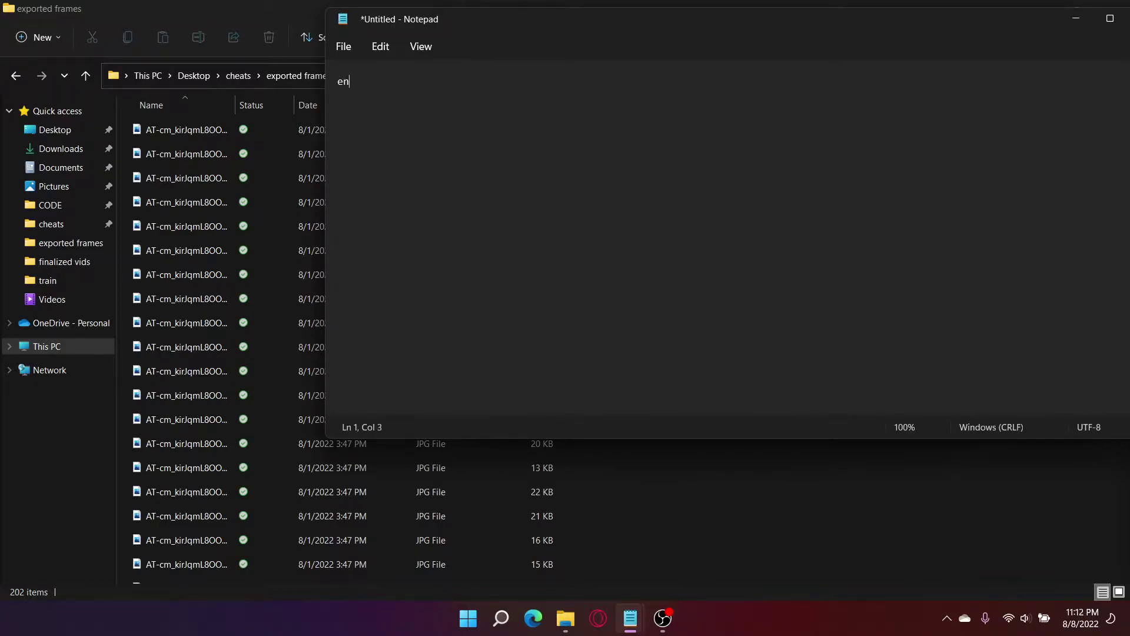
pyautogui.write('emy')
pyautogui.press('Return')
pyautogui.write('enemy_head')
pyautogui.moveTo(479, 21); pyautogui.dragTo(287, 170)
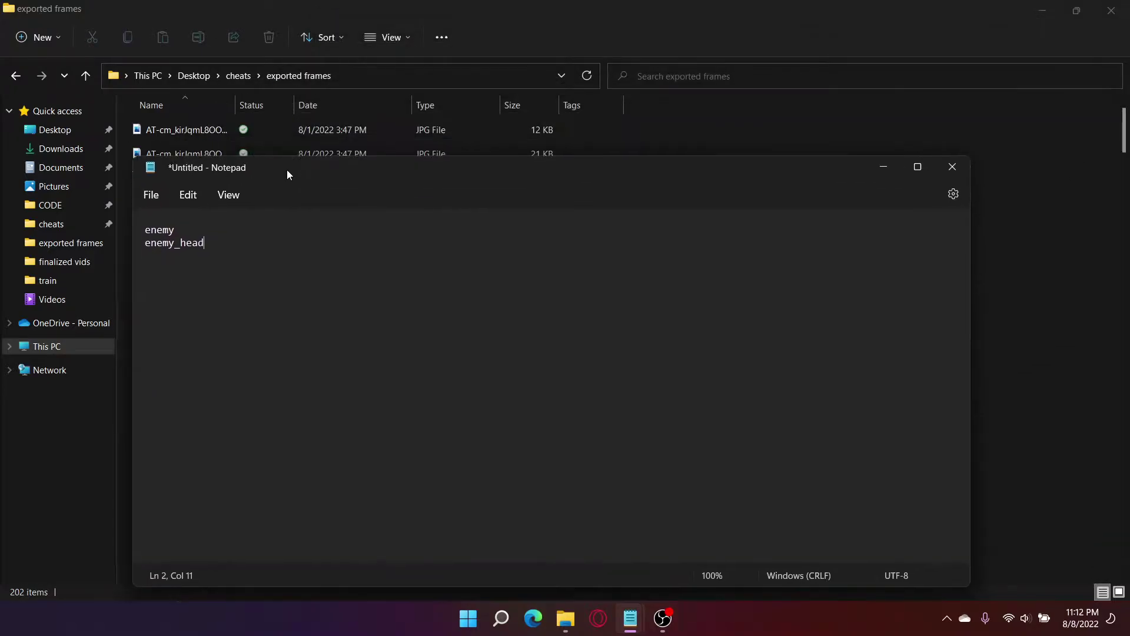
pyautogui.click(892, 168)
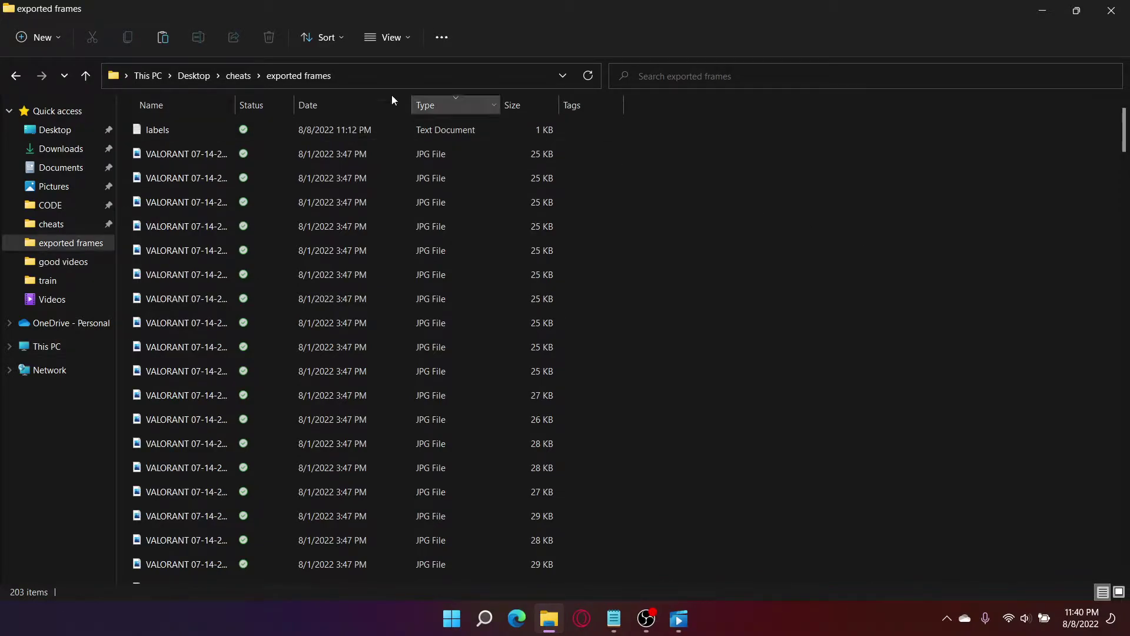
# Create a new folder named dataset inside cheats
pyautogui.click(241, 76)
pyautogui.rightClick(677, 258)
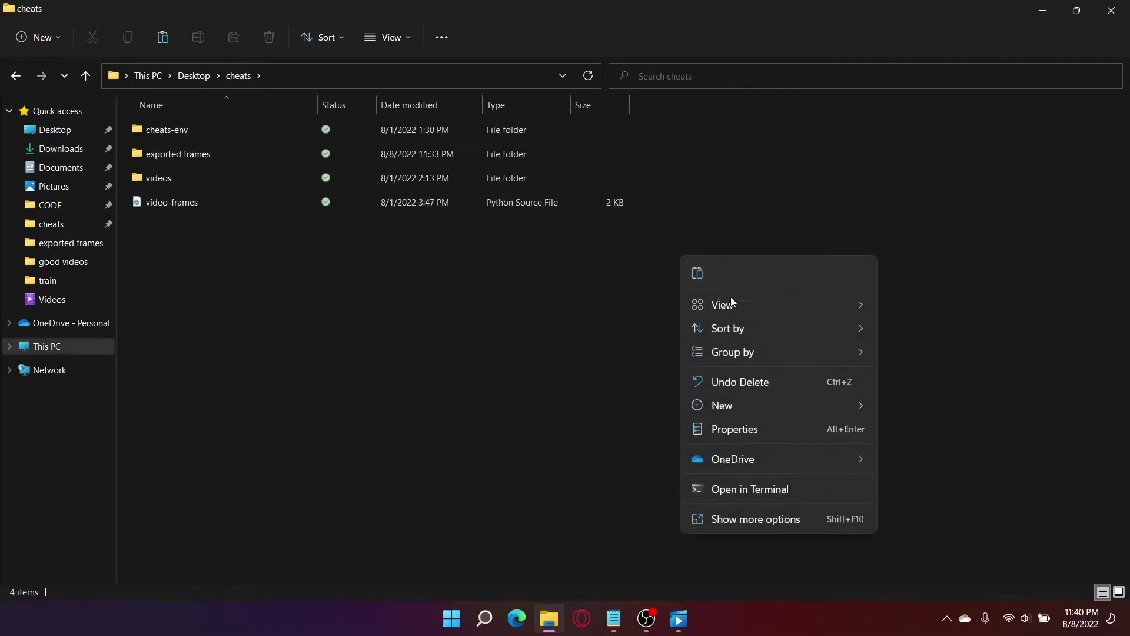
pyautogui.moveTo(754, 403)
pyautogui.click(935, 172)
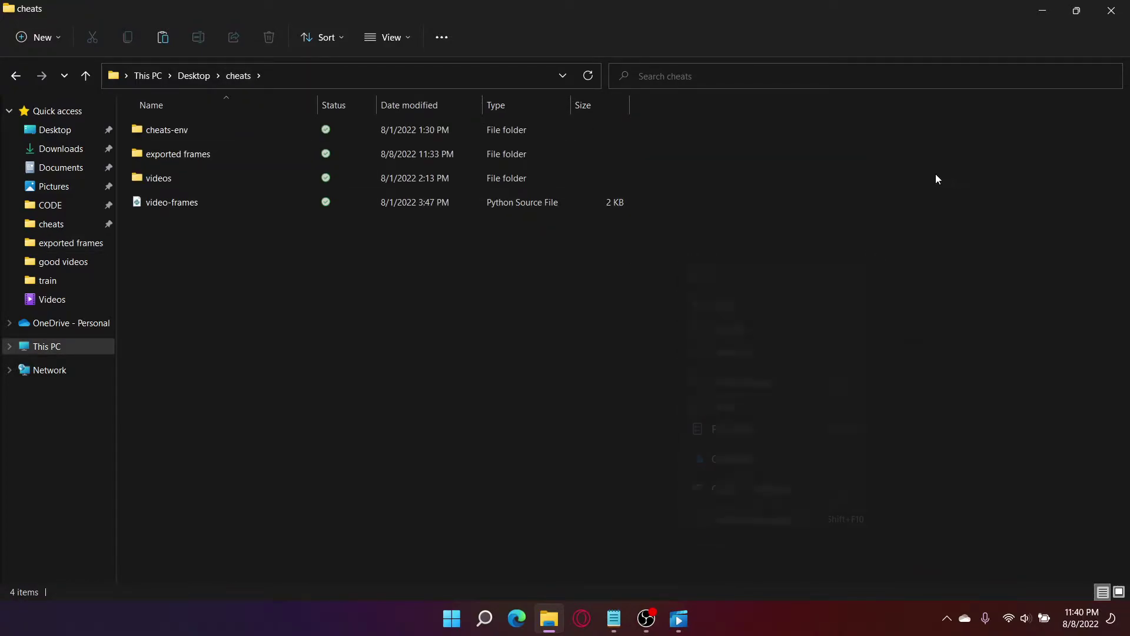
pyautogui.write('dataset')
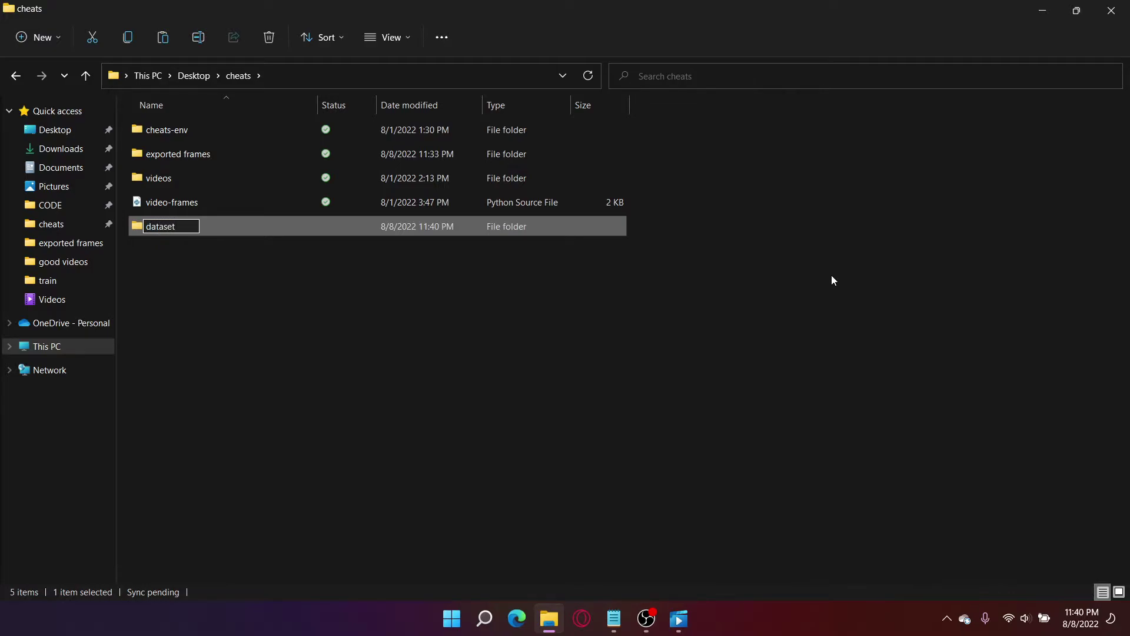
pyautogui.press('Return')
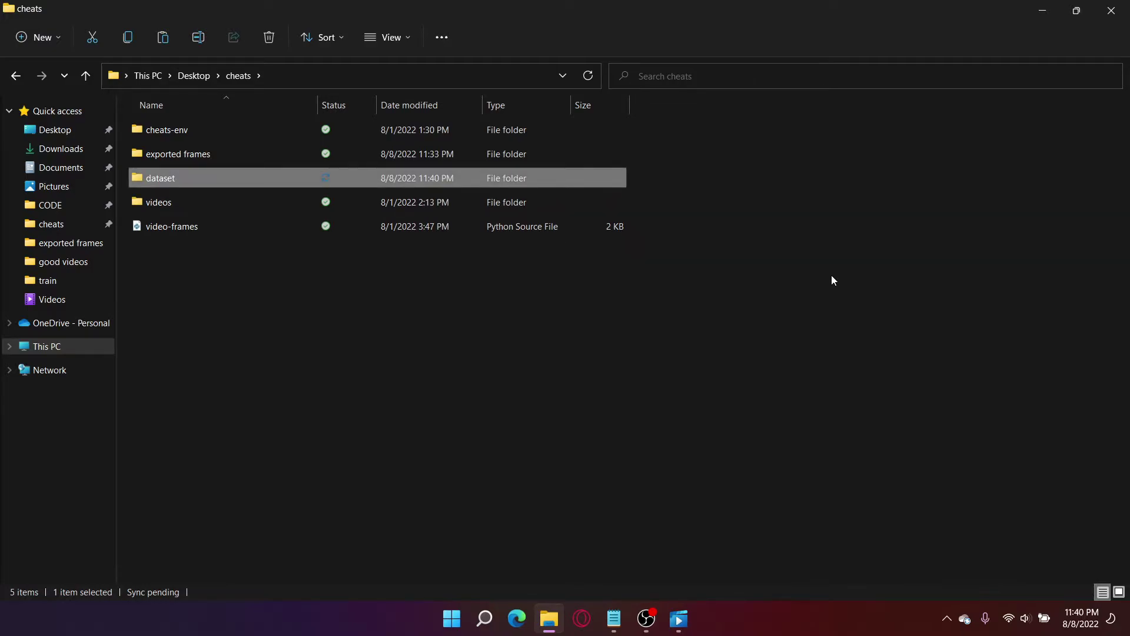
# Inside dataset, create the subfolders images and labels
pyautogui.doubleClick(169, 184)
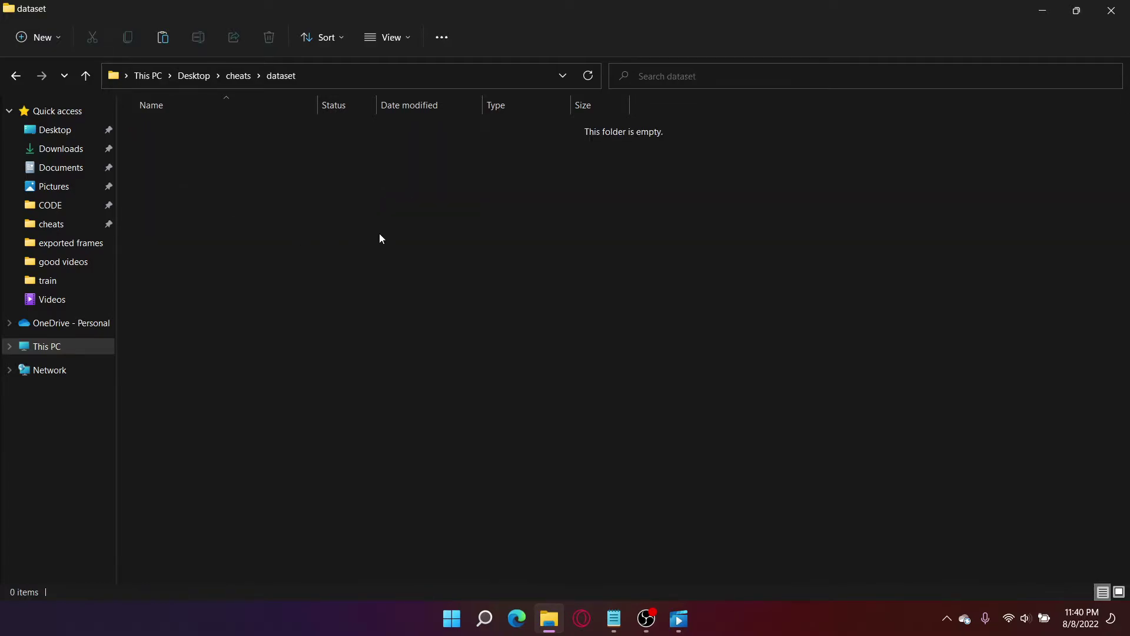
pyautogui.rightClick(380, 235)
pyautogui.moveTo(444, 383)
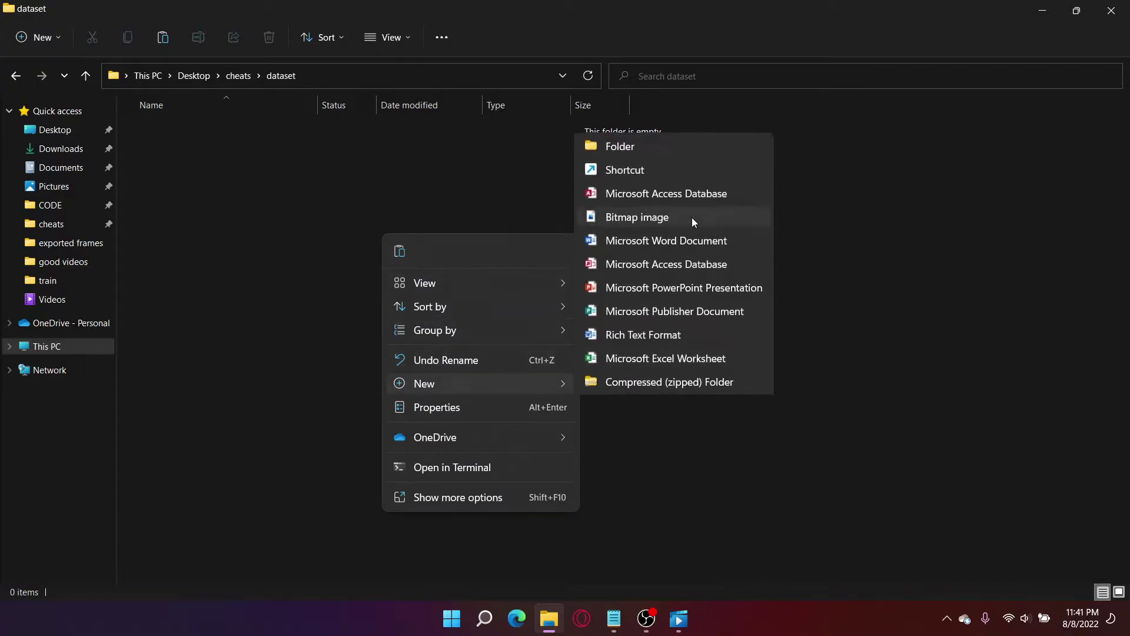
pyautogui.click(661, 148)
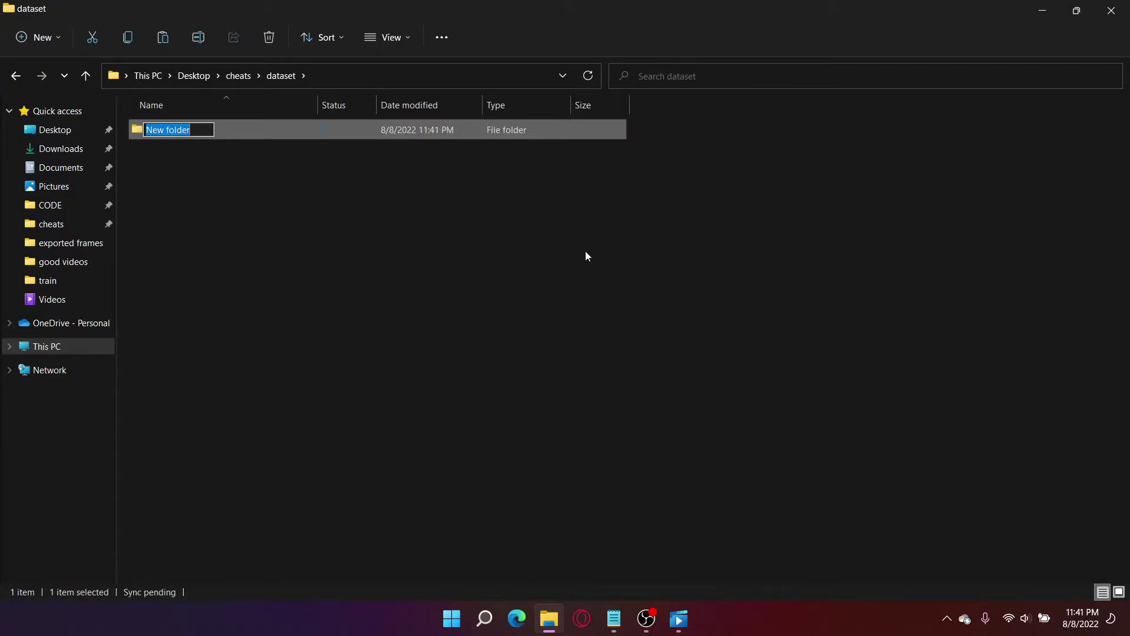
pyautogui.write('images')
pyautogui.press('Return')
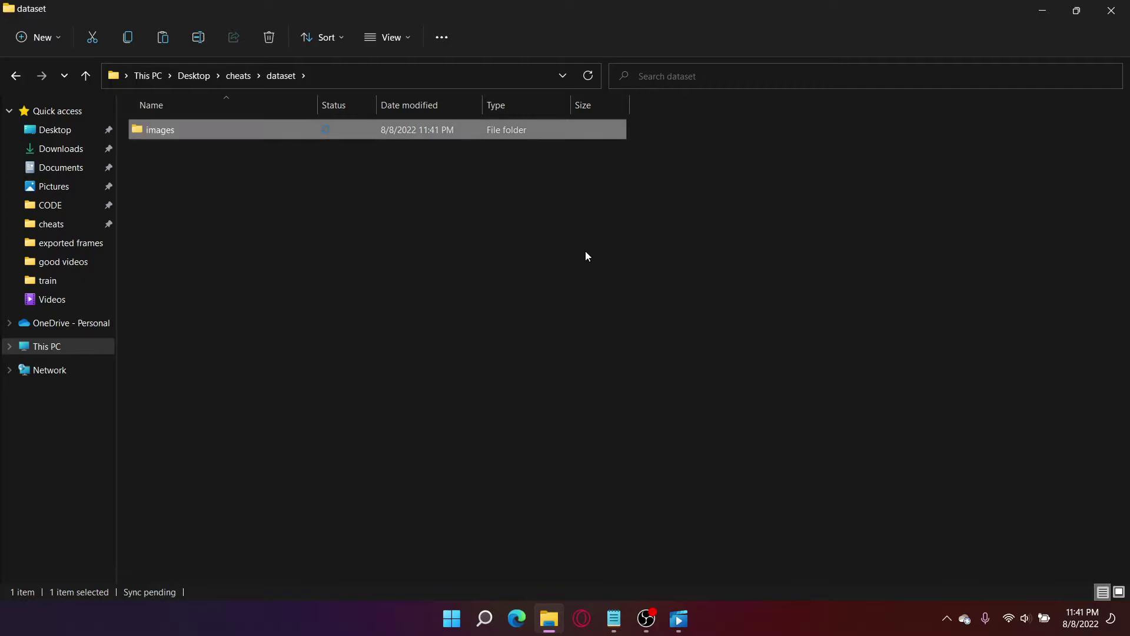
pyautogui.rightClick(584, 251)
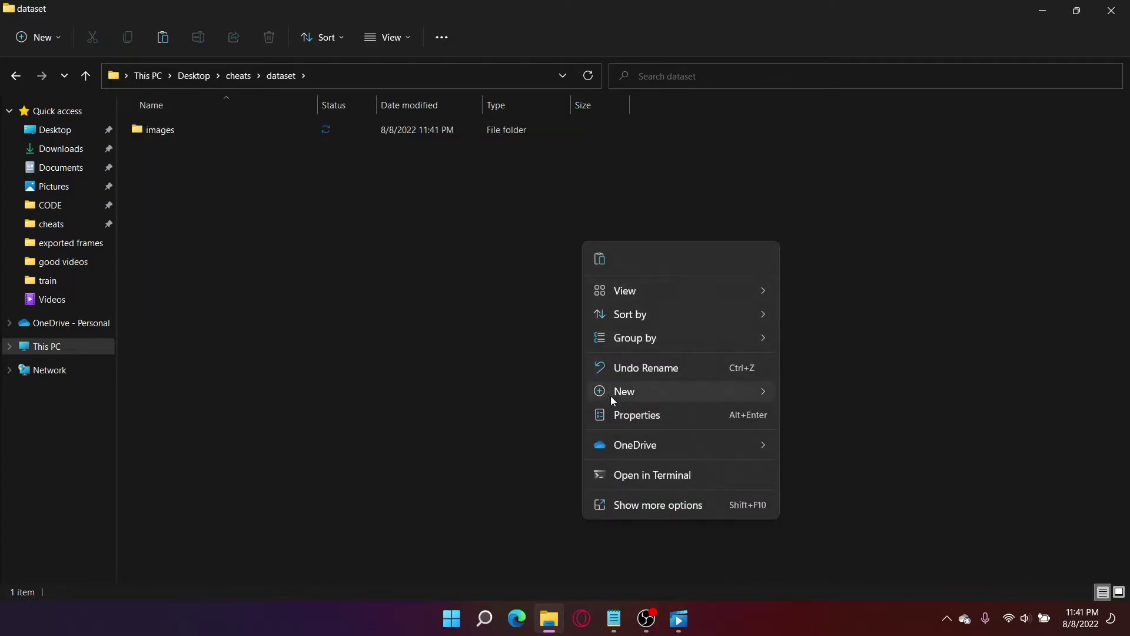
pyautogui.moveTo(610, 392)
pyautogui.click(831, 152)
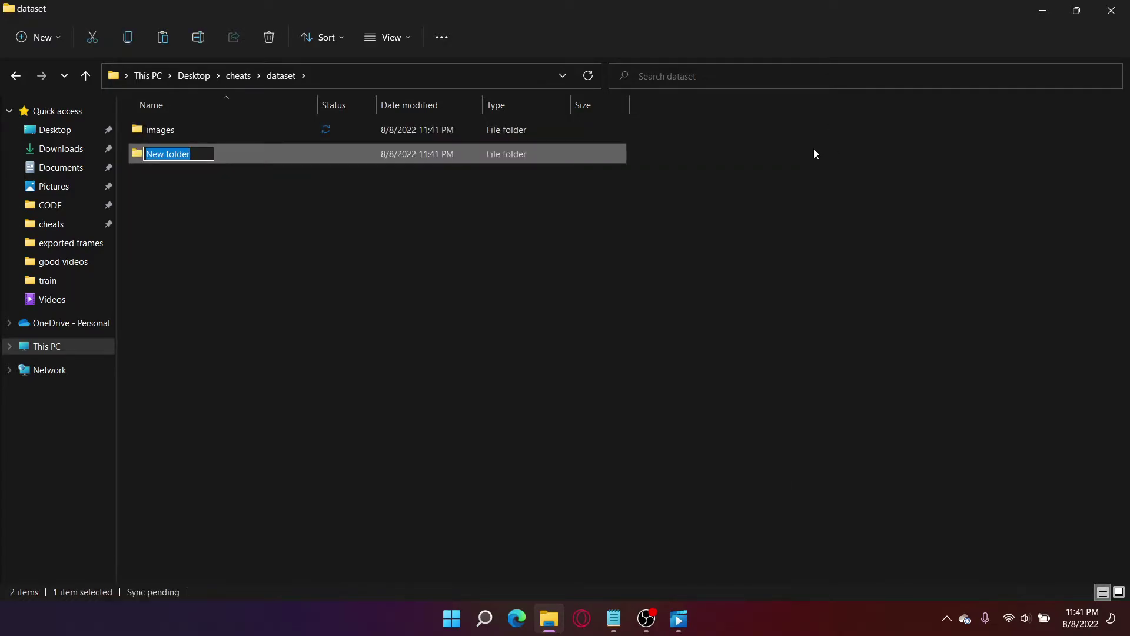
pyautogui.write('labels')
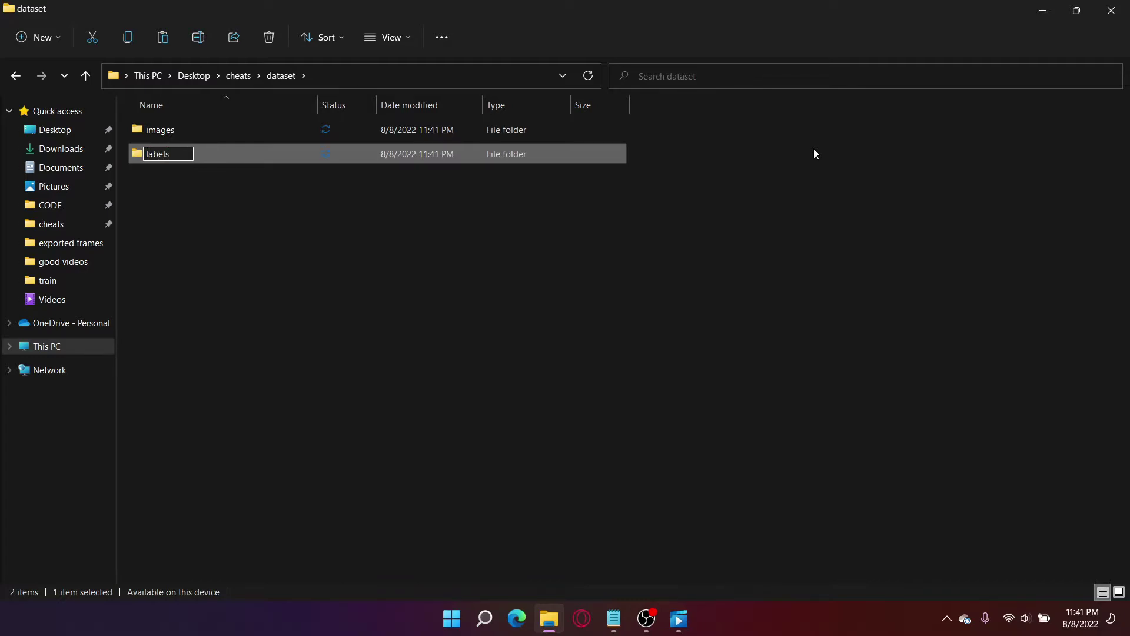
pyautogui.press('Return')
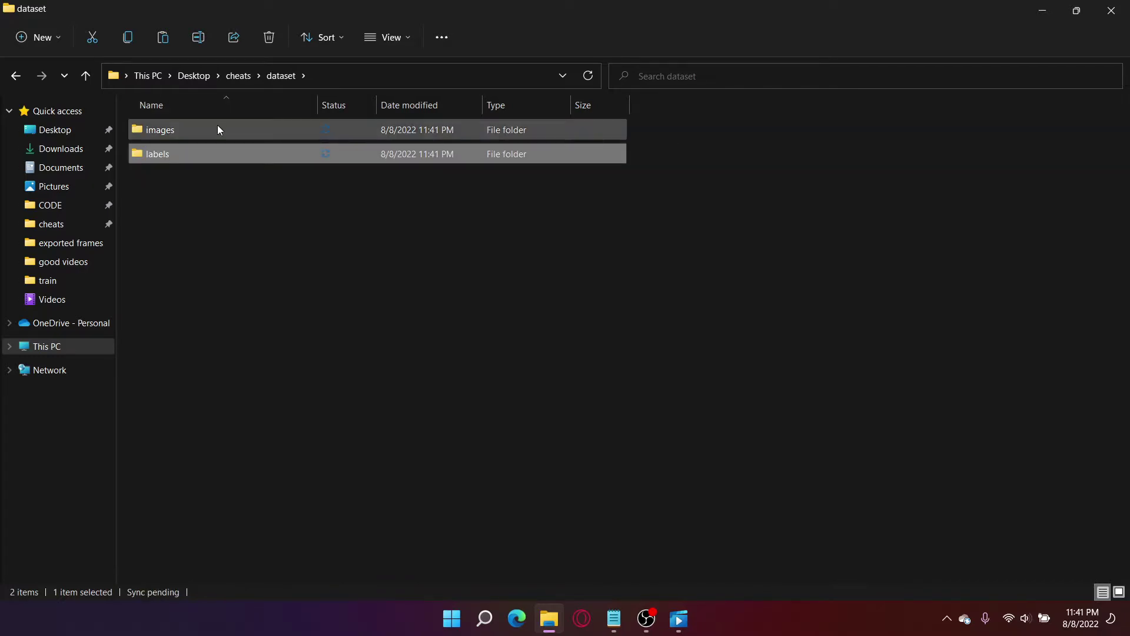
# Create train and val subfolders inside dataset/images
pyautogui.doubleClick(202, 131)
pyautogui.rightClick(340, 221)
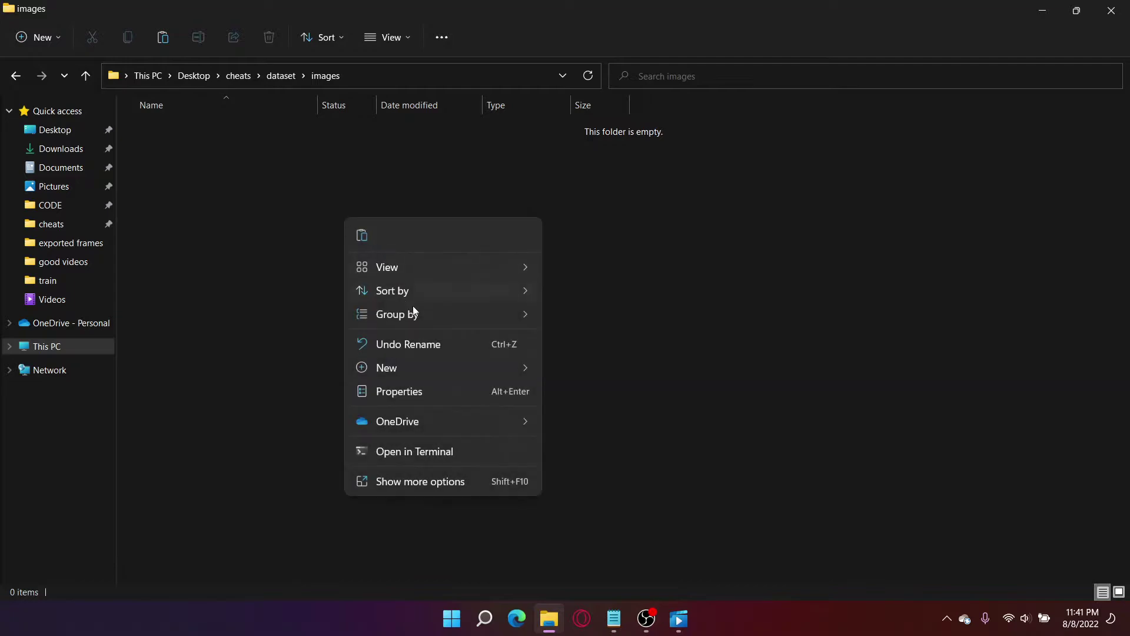
pyautogui.moveTo(432, 377)
pyautogui.click(644, 131)
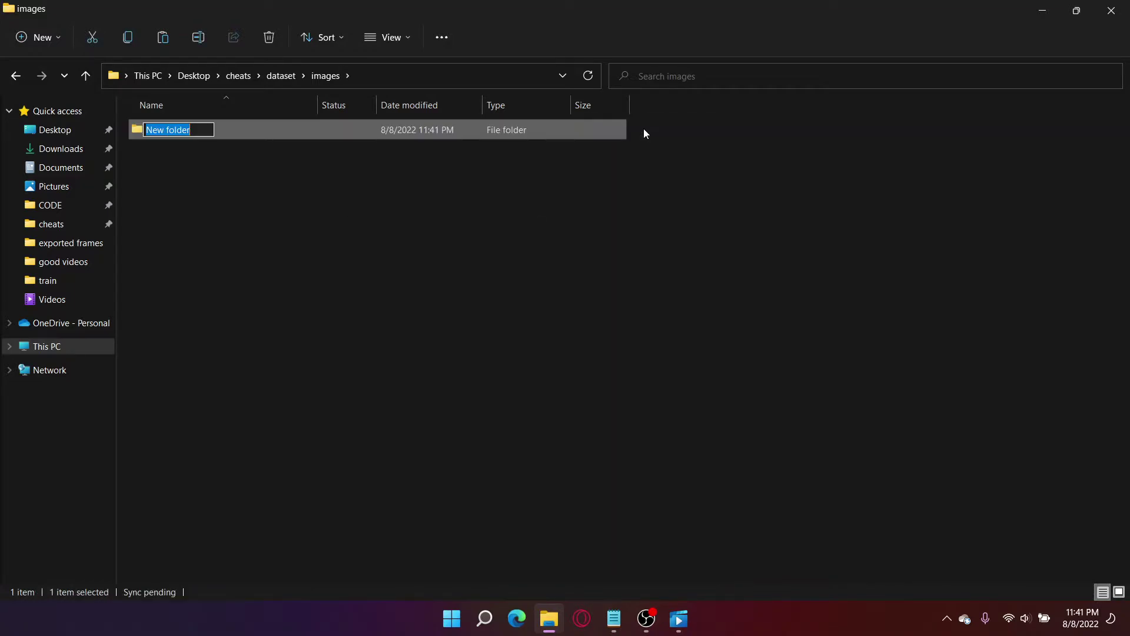
pyautogui.write('train')
pyautogui.press('Return')
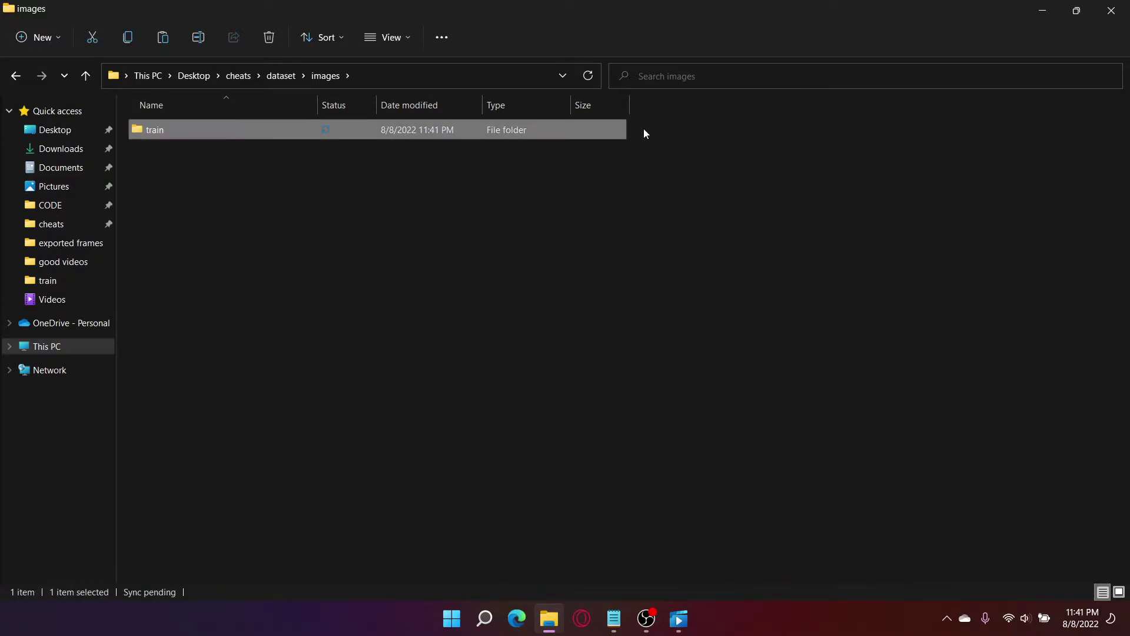
pyautogui.rightClick(608, 226)
pyautogui.moveTo(665, 379)
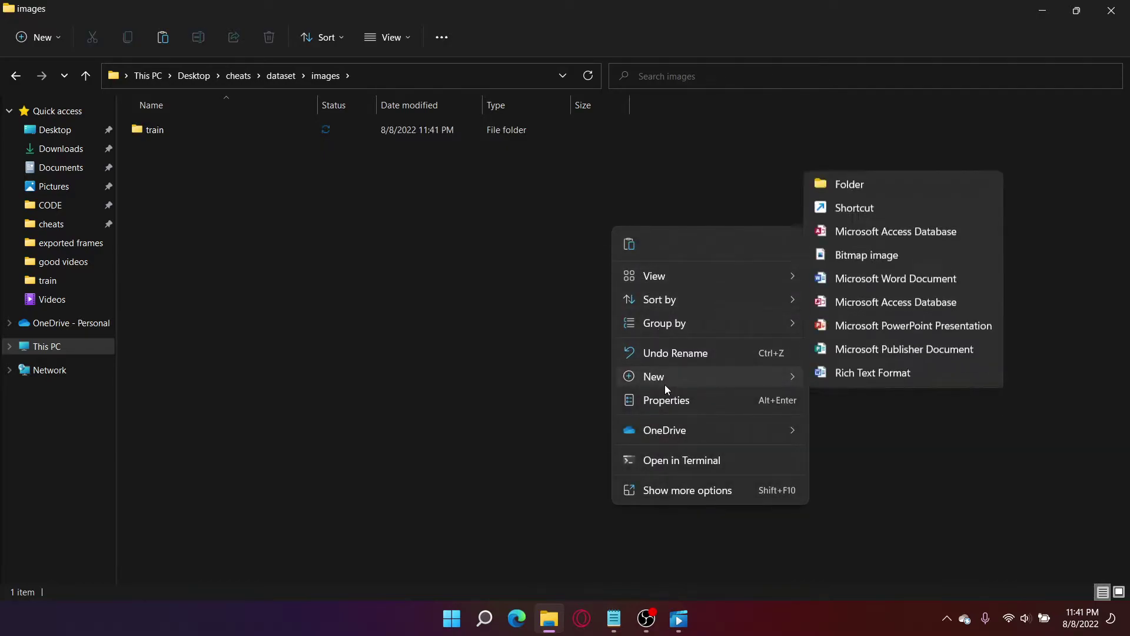
pyautogui.click(834, 140)
pyautogui.write('val')
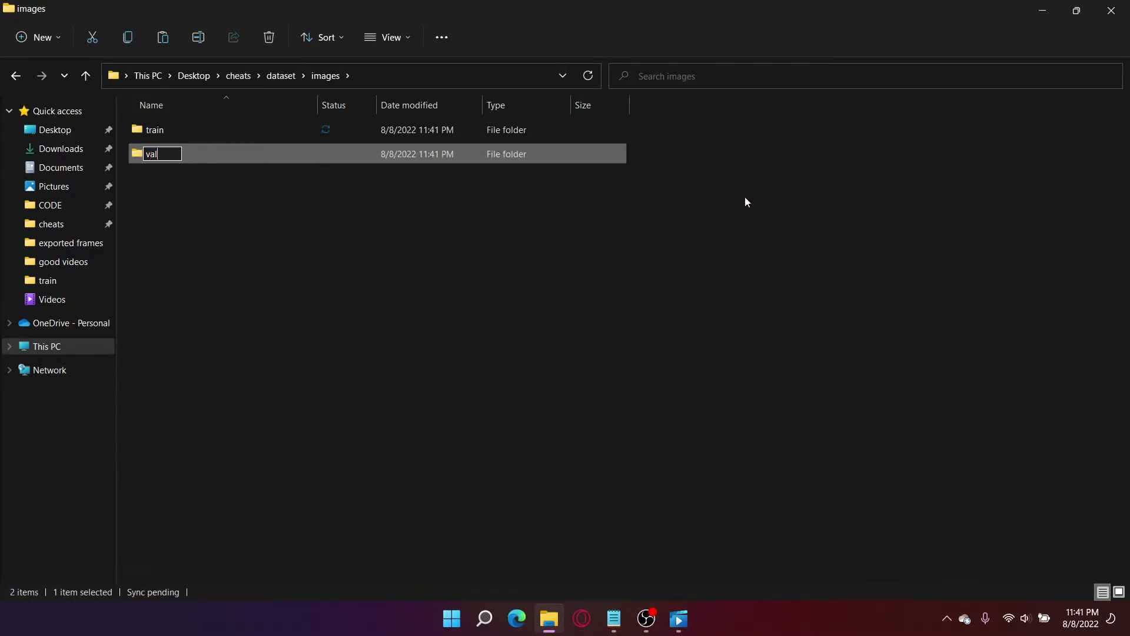
pyautogui.press('Return')
# Create train and val subfolders inside dataset/labels
pyautogui.click(288, 76)
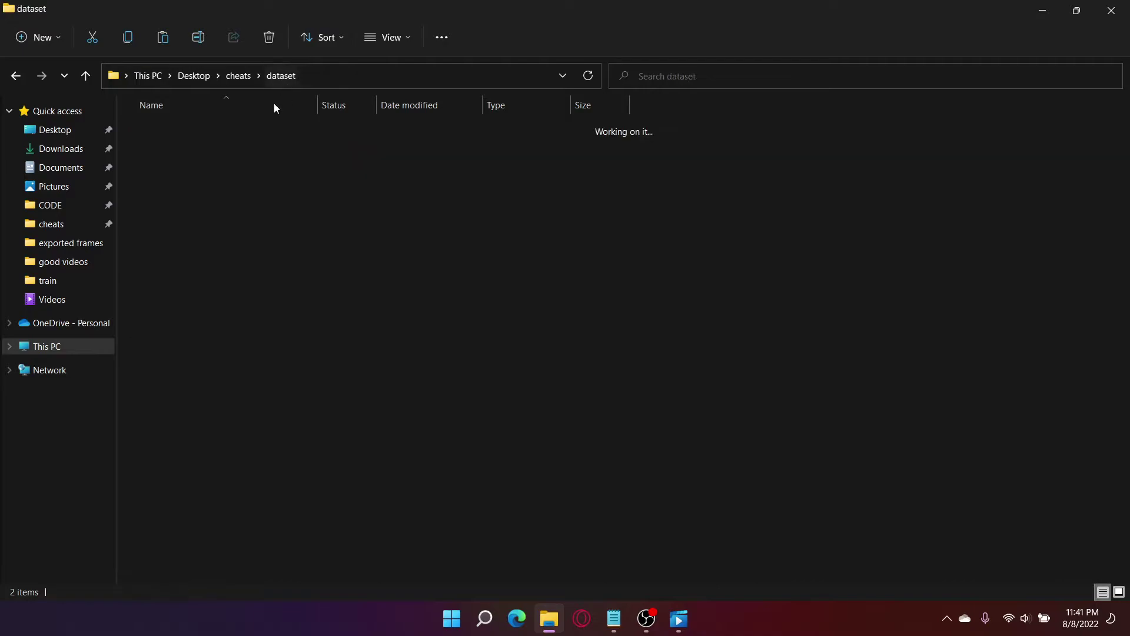
pyautogui.doubleClick(172, 157)
pyautogui.rightClick(312, 188)
pyautogui.moveTo(353, 333)
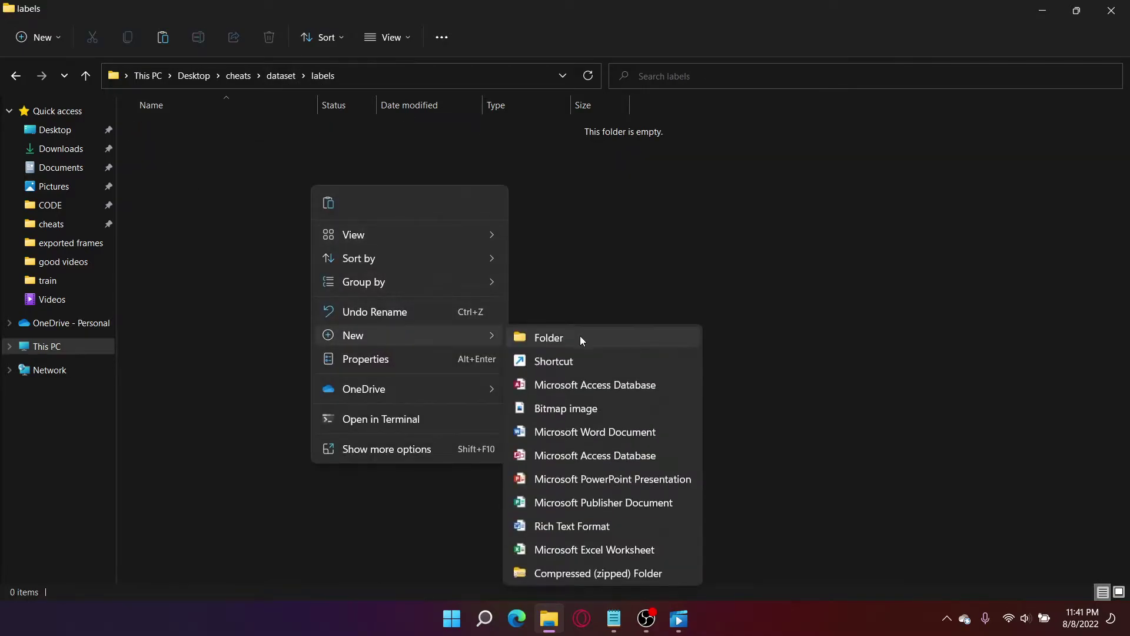
pyautogui.click(580, 335)
pyautogui.write('train')
pyautogui.press('Return')
pyautogui.rightClick(589, 306)
pyautogui.moveTo(647, 467)
pyautogui.click(804, 227)
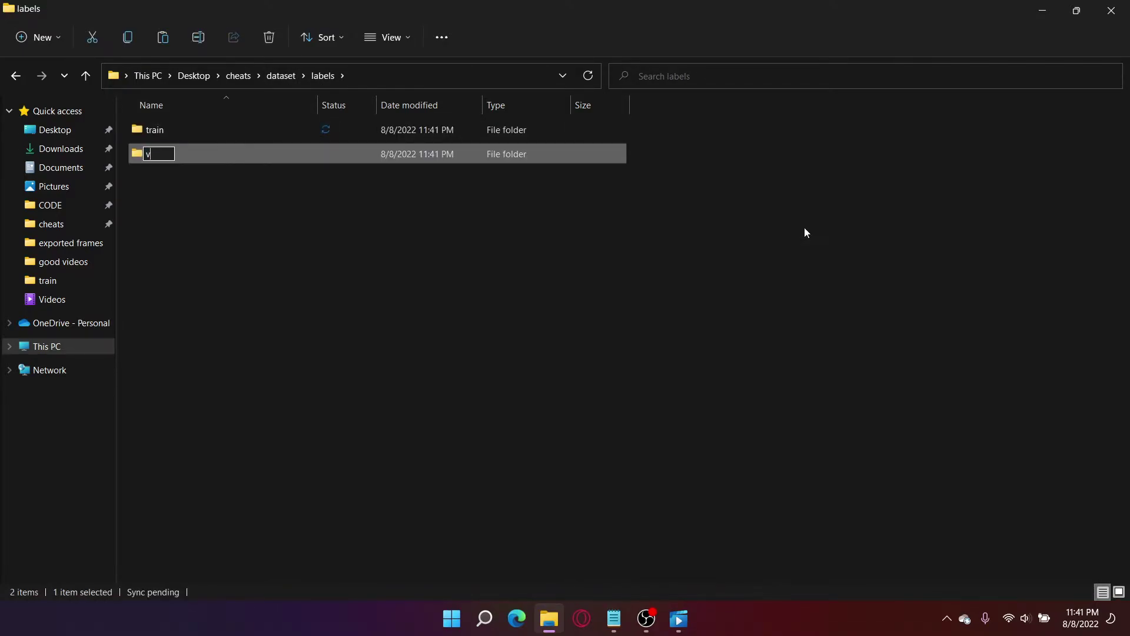
pyautogui.write('val')
pyautogui.press('Return')
pyautogui.hotkey('alt', 'Up')
# Open the empty images/train folder, and the exported frames folder in a second window
pyautogui.click(428, 268)
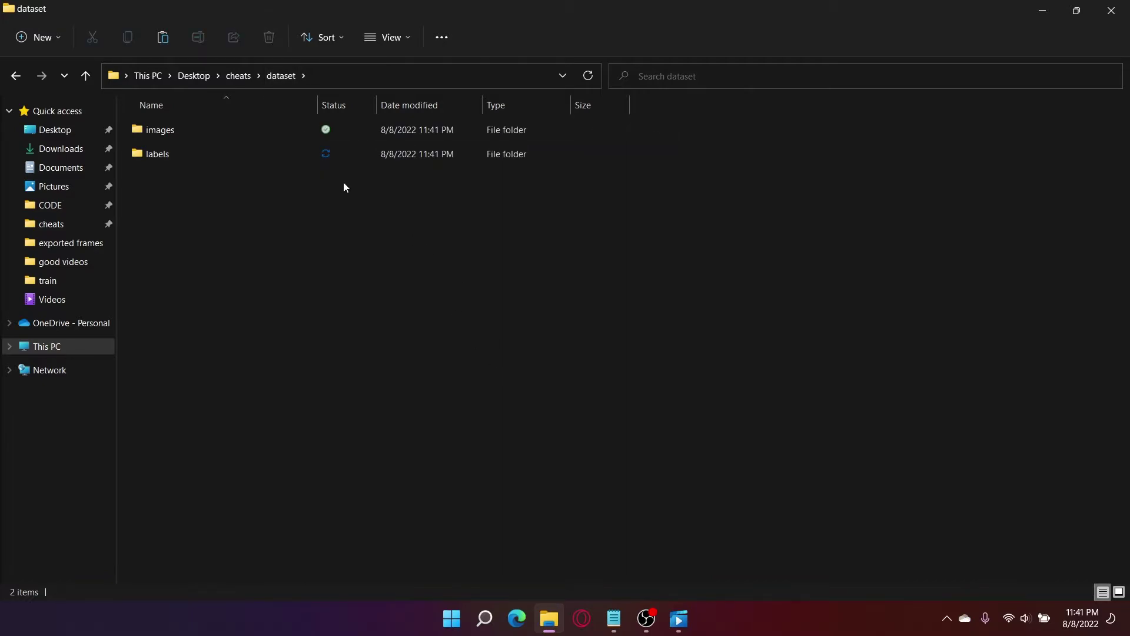
pyautogui.doubleClick(230, 125)
pyautogui.click(197, 133)
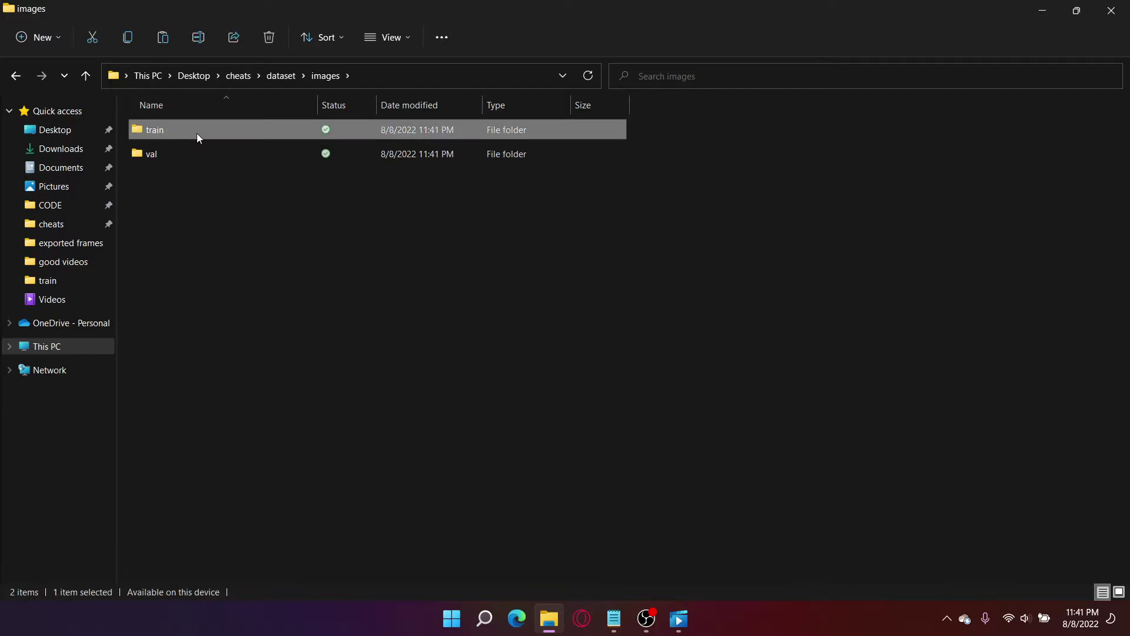
pyautogui.doubleClick(197, 133)
pyautogui.rightClick(549, 618)
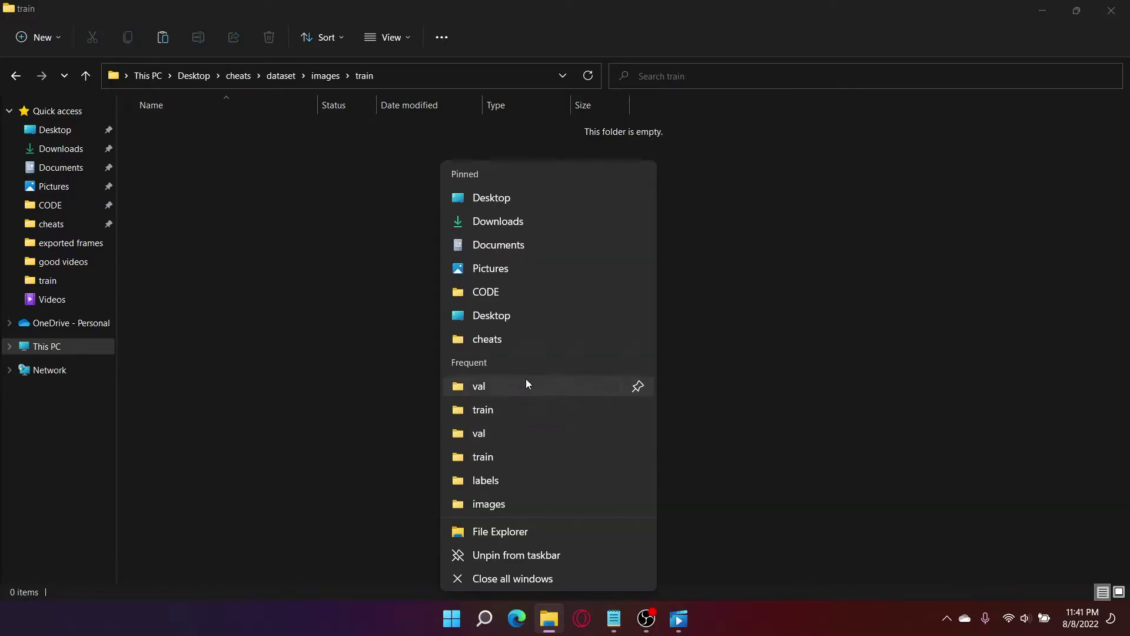
pyautogui.click(518, 336)
pyautogui.doubleClick(565, 364)
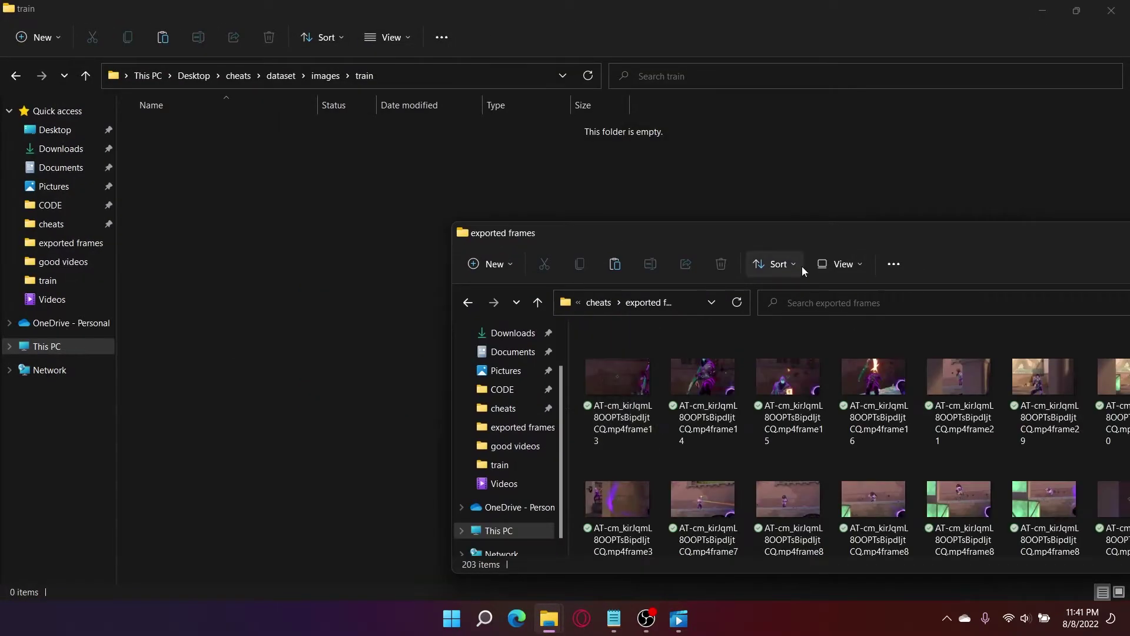
# Copy all exported frame images into the images/train folder
pyautogui.hotkey('ctrl', 'a')
pyautogui.click(237, 246)
pyautogui.hotkey('ctrl', 'v')
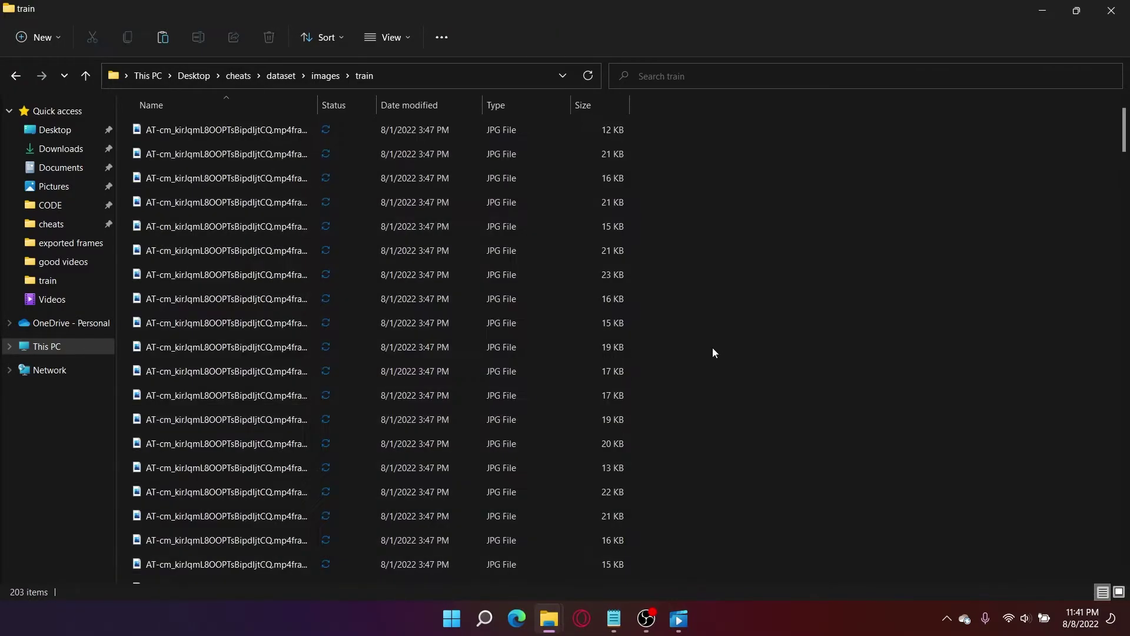
# Sort train by type and move the labels text file up into the images folder
pyautogui.click(502, 113)
pyautogui.click(502, 113)
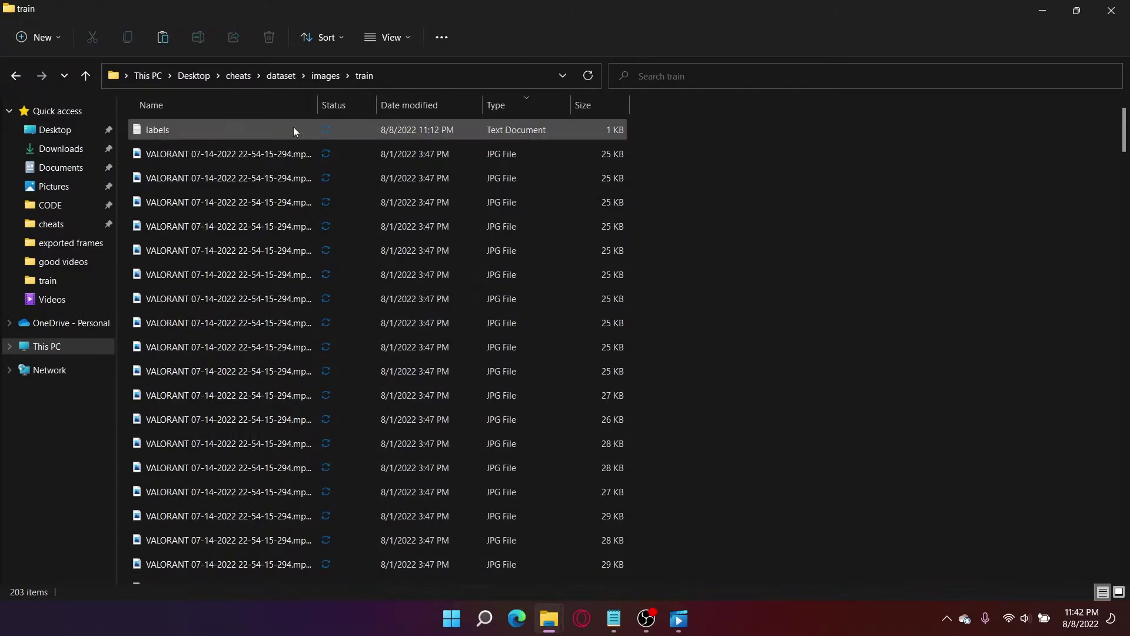
pyautogui.moveTo(295, 126); pyautogui.dragTo(326, 82)
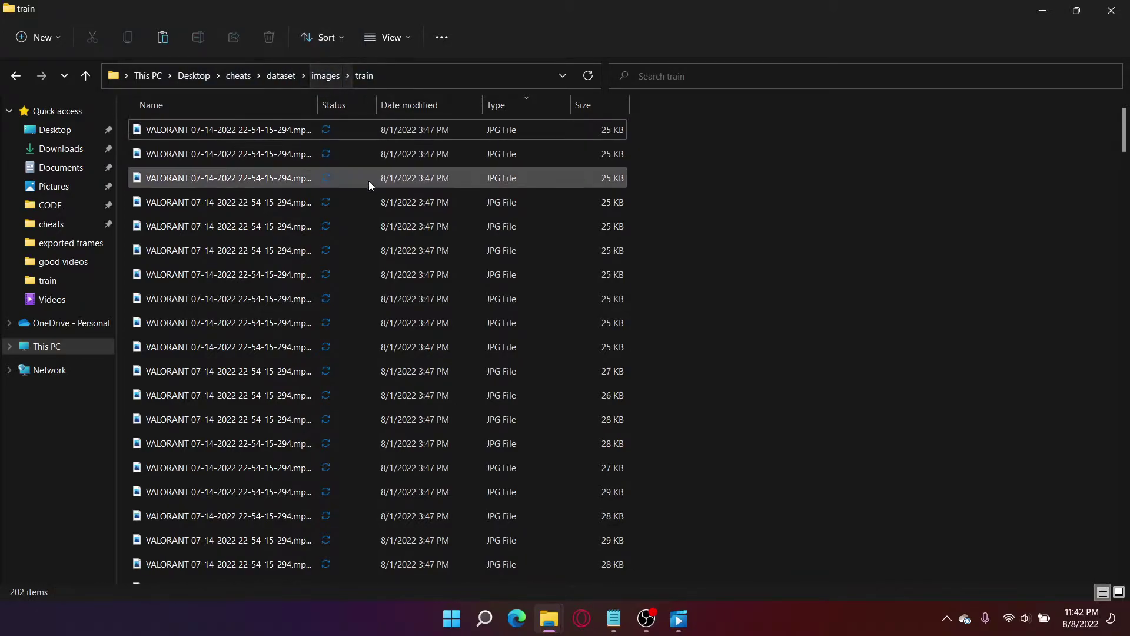
pyautogui.click(317, 77)
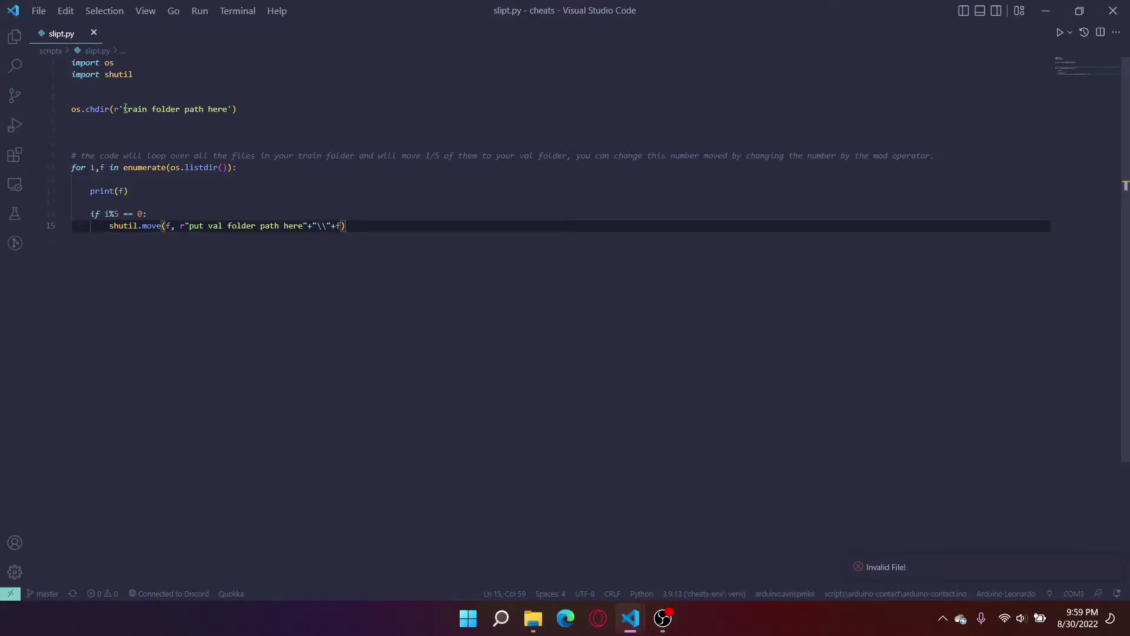
pyautogui.moveTo(125, 109); pyautogui.dragTo(227, 109)
pyautogui.click(206, 179)
pyautogui.moveTo(186, 227); pyautogui.dragTo(304, 227)
pyautogui.click(436, 279)
pyautogui.moveTo(405, 235); pyautogui.dragTo(47, 52)
pyautogui.click(336, 250)
pyautogui.moveTo(371, 230); pyautogui.dragTo(74, 178)
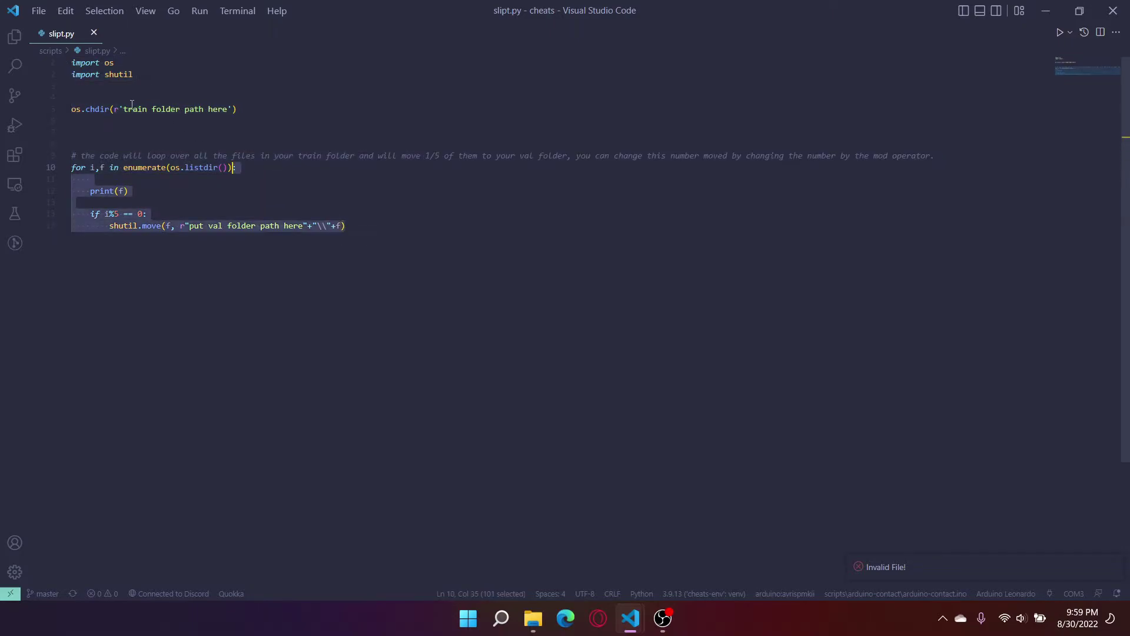
pyautogui.click(120, 97)
pyautogui.moveTo(120, 110); pyautogui.dragTo(233, 110)
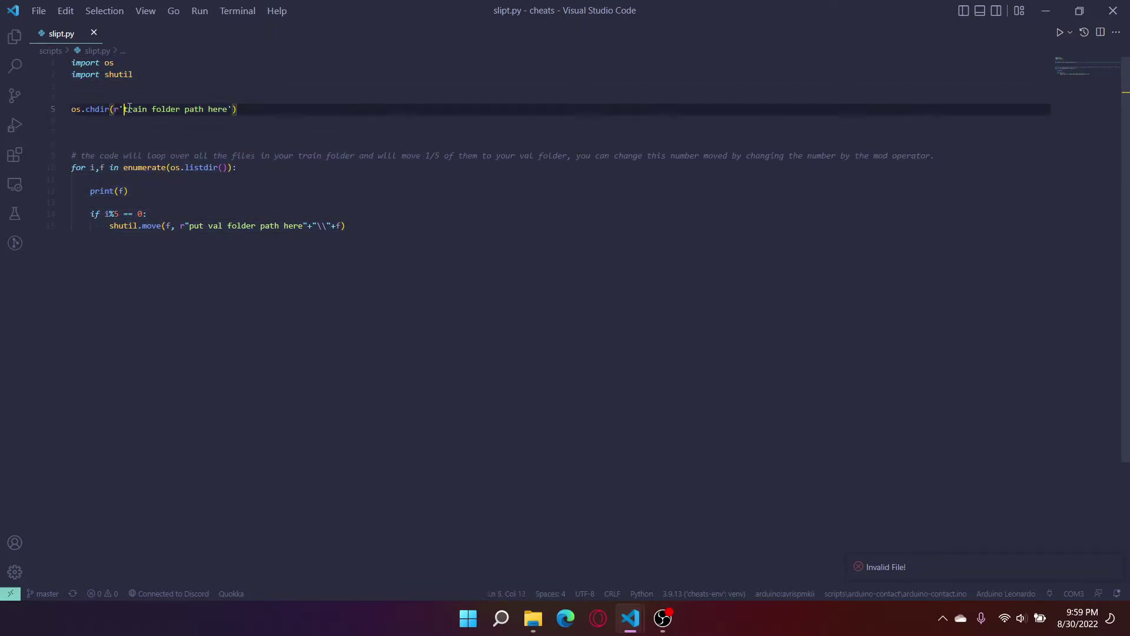
pyautogui.click(196, 225)
pyautogui.moveTo(198, 225); pyautogui.dragTo(302, 225)
pyautogui.press('End')
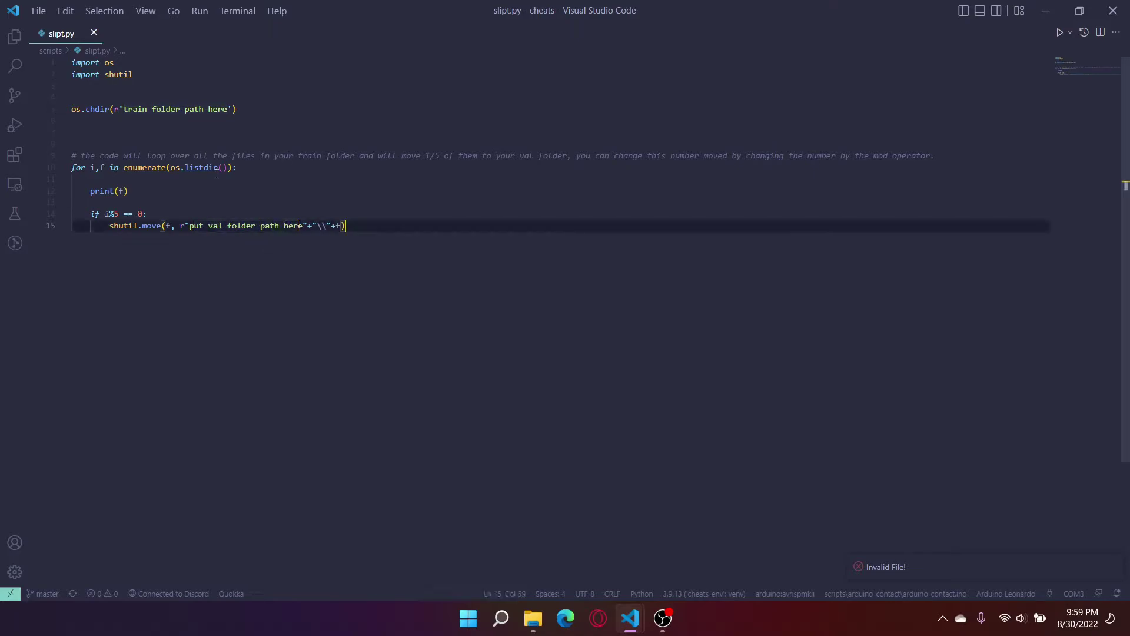
pyautogui.moveTo(238, 169); pyautogui.dragTo(71, 169)
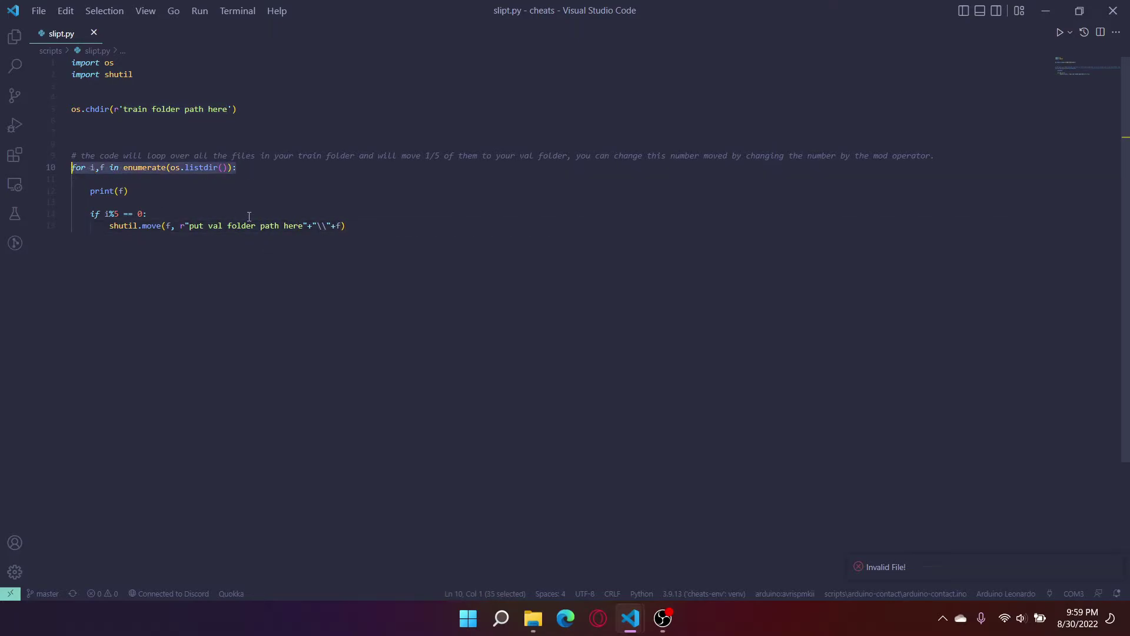
pyautogui.click(206, 110)
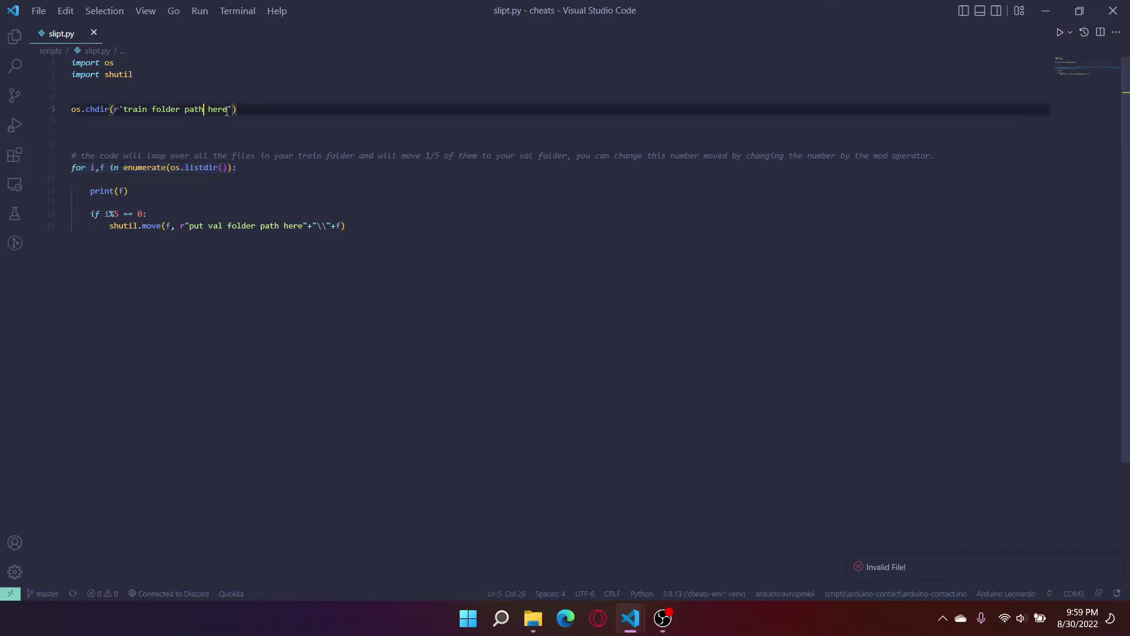
pyautogui.doubleClick(111, 214)
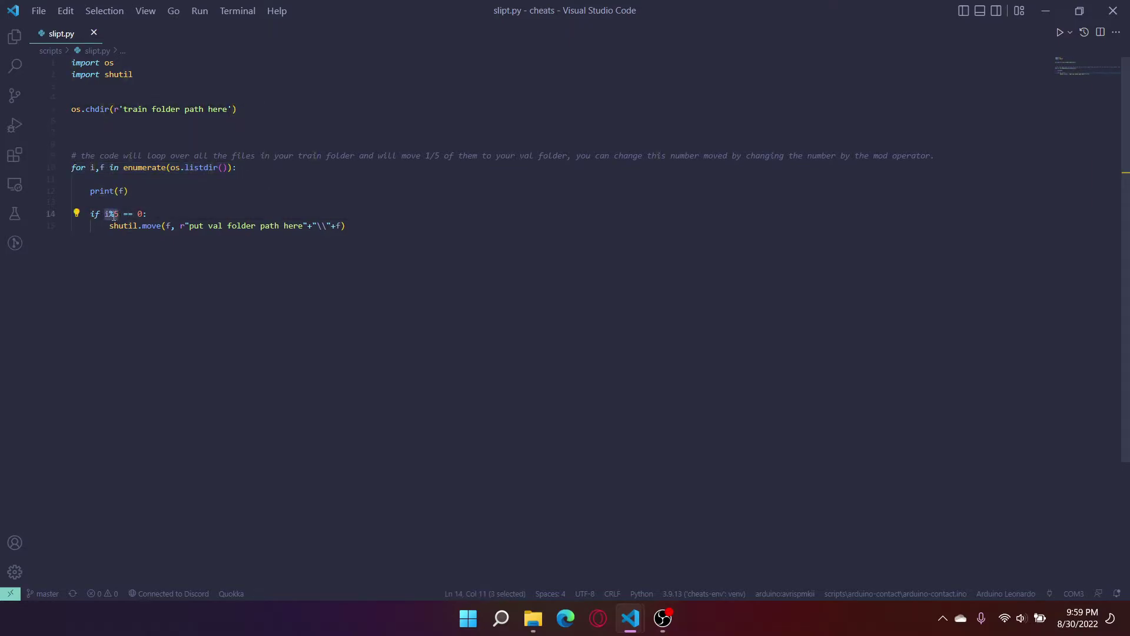
pyautogui.click(110, 214)
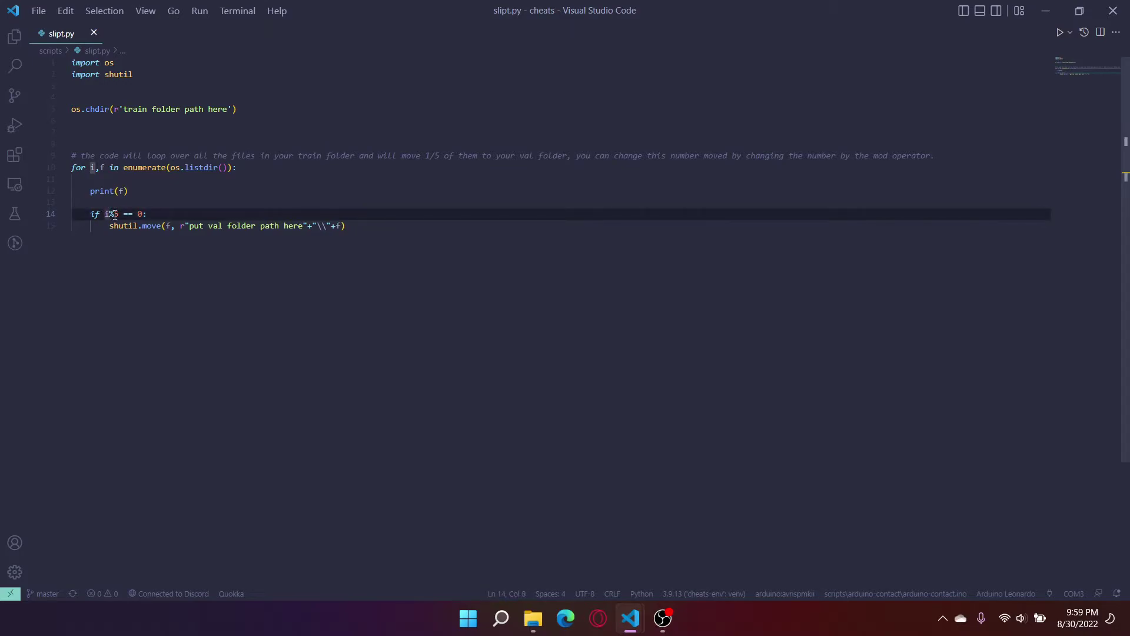
pyautogui.click(217, 226)
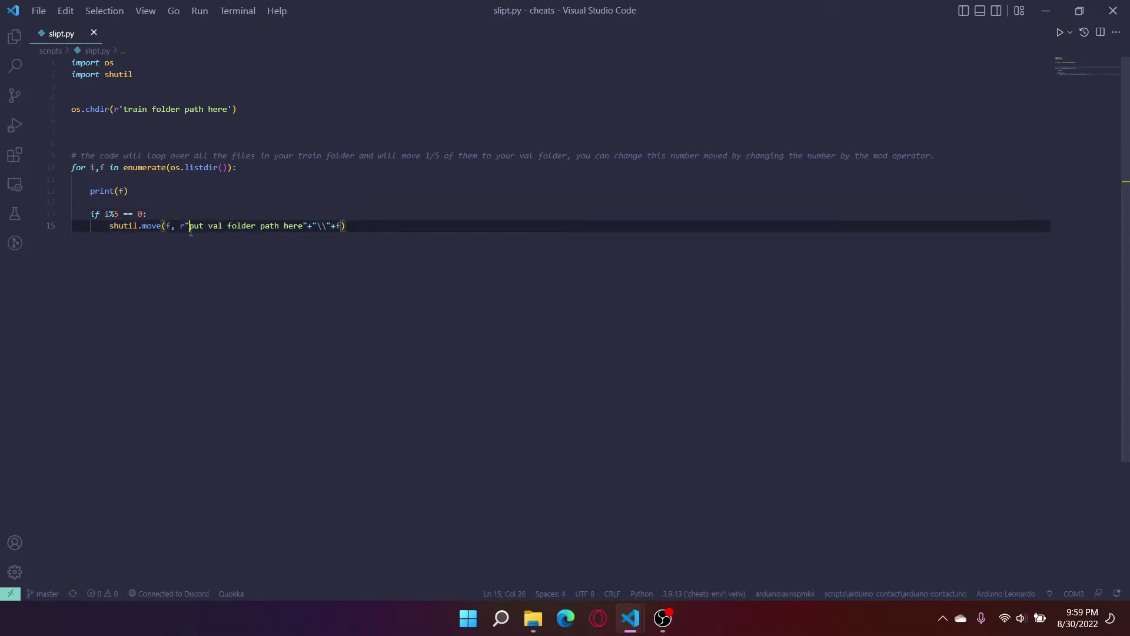
pyautogui.moveTo(189, 227); pyautogui.dragTo(307, 228)
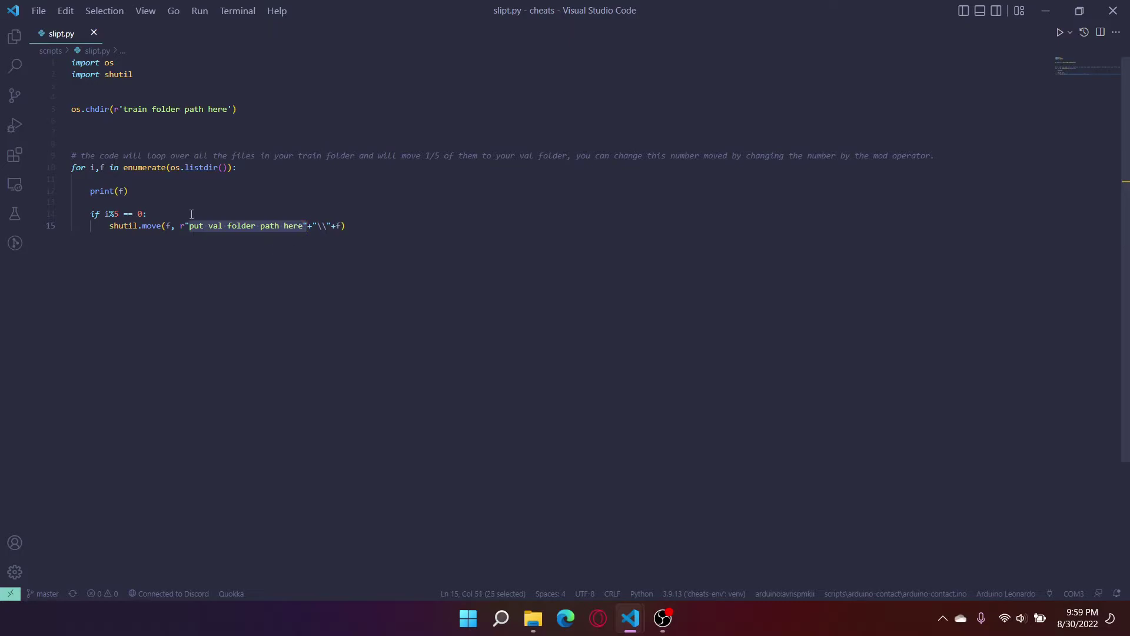
pyautogui.click(160, 206)
pyautogui.click(120, 215)
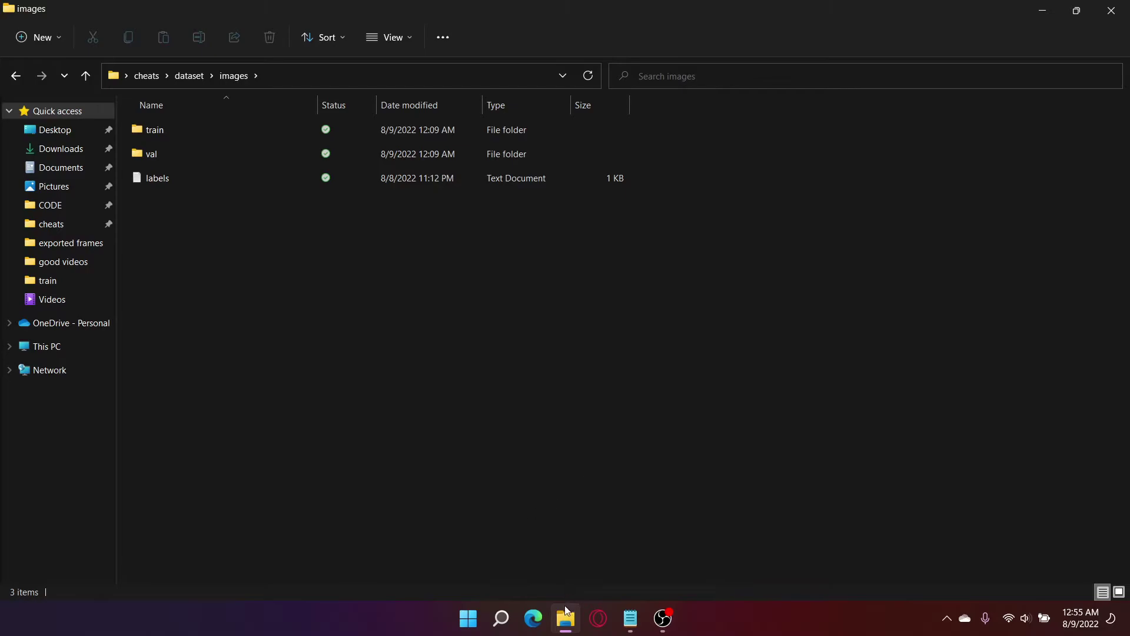
# In Edge, search makesenseai and open makesense.ai to its image upload area
pyautogui.click(532, 618)
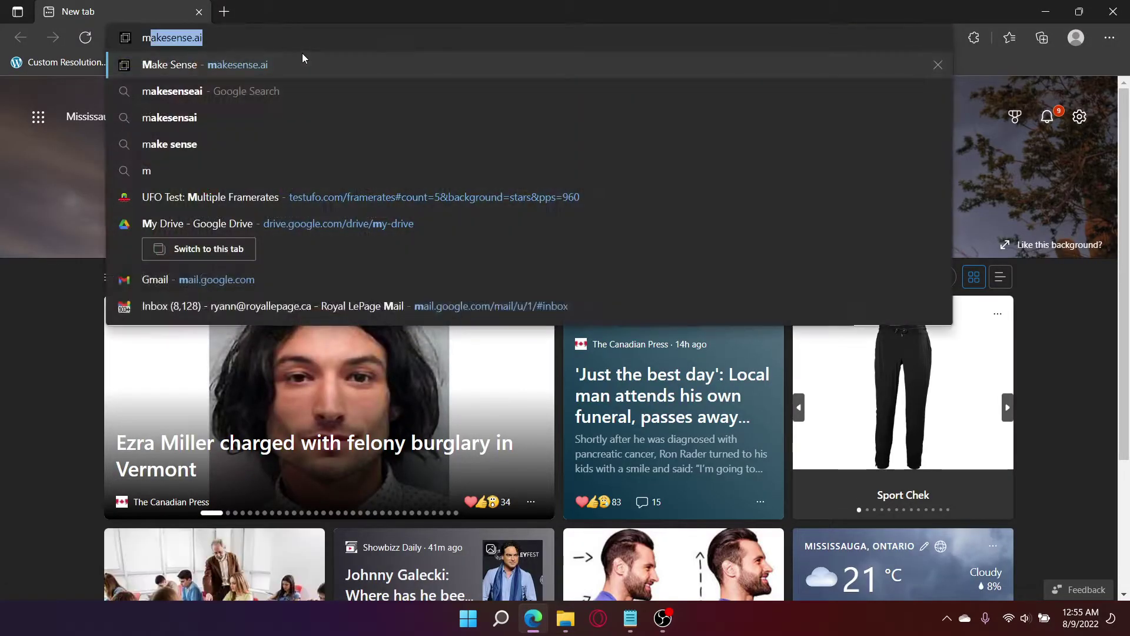
pyautogui.write('akesenseai')
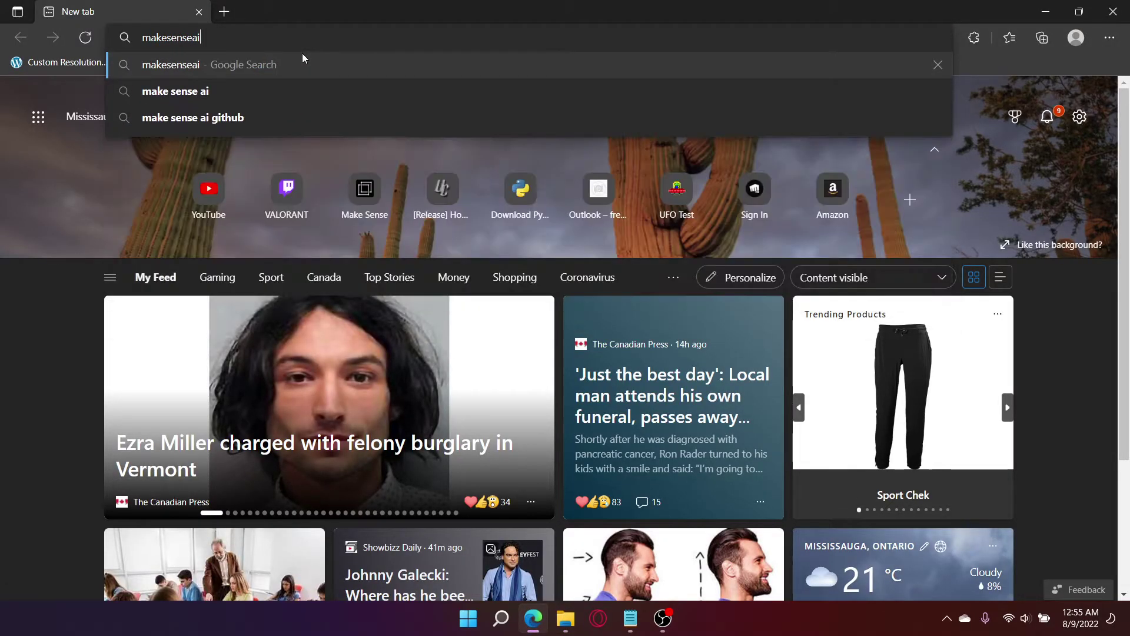
pyautogui.press('Return')
pyautogui.click(181, 214)
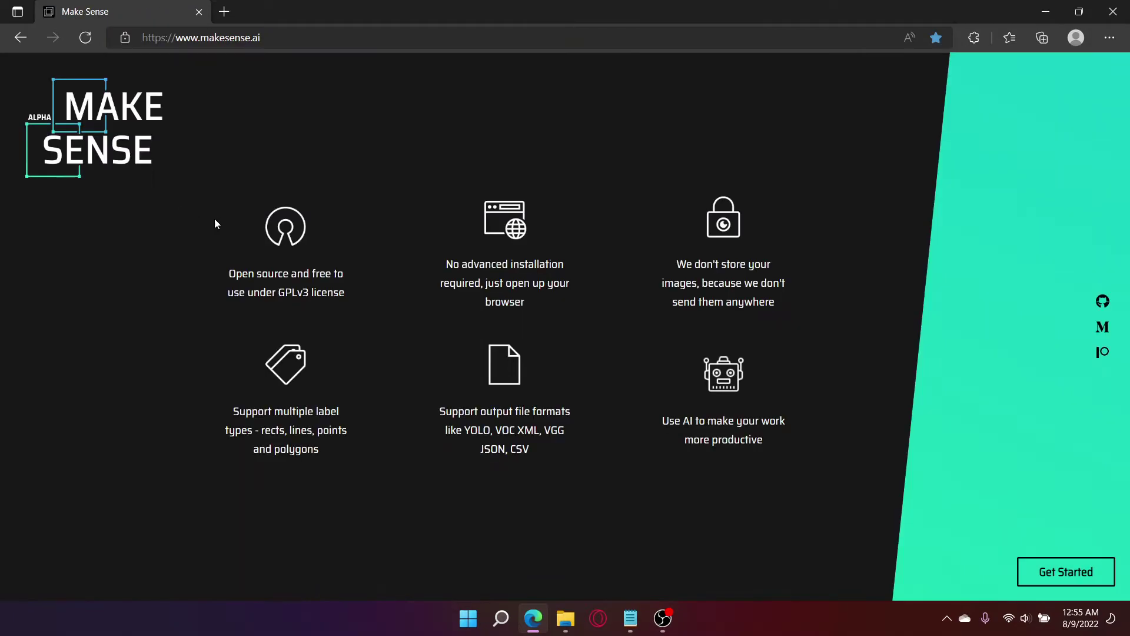
pyautogui.click(1050, 568)
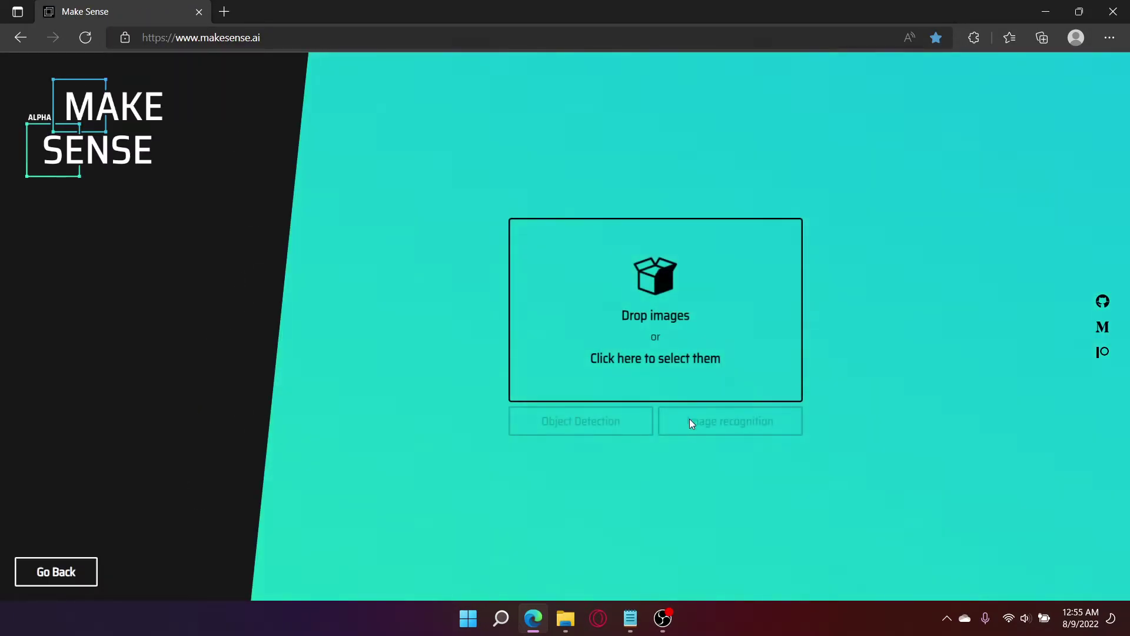
# Drop the images/train frames from File Explorer onto the Make Sense upload area
pyautogui.click(560, 629)
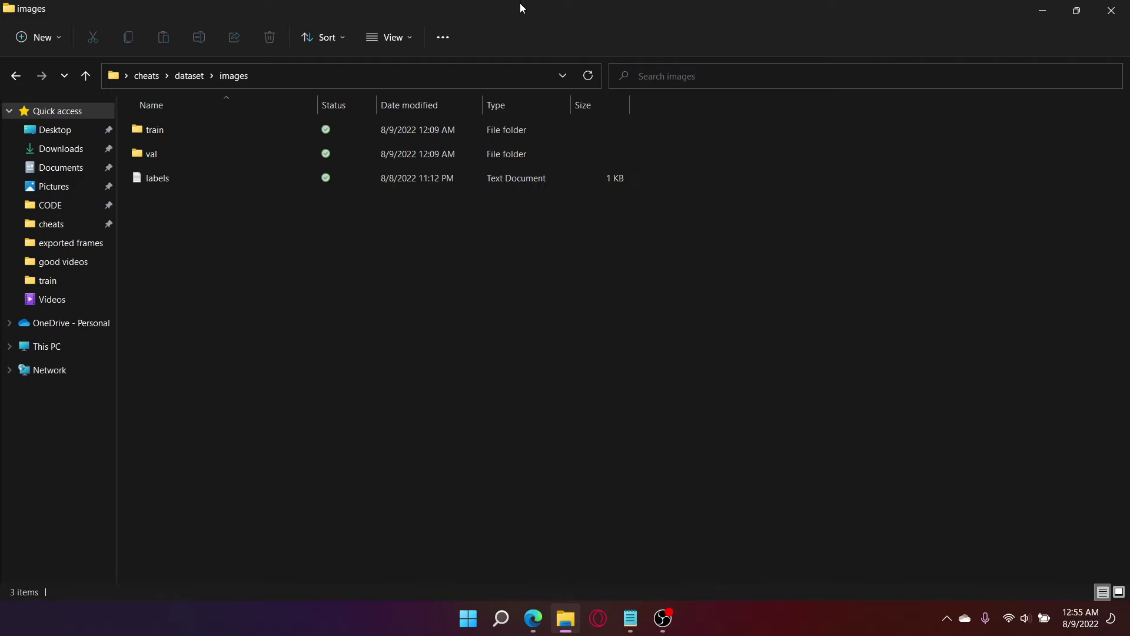
pyautogui.moveTo(521, 2); pyautogui.dragTo(360, 451)
pyautogui.moveTo(118, 567); pyautogui.dragTo(521, 404)
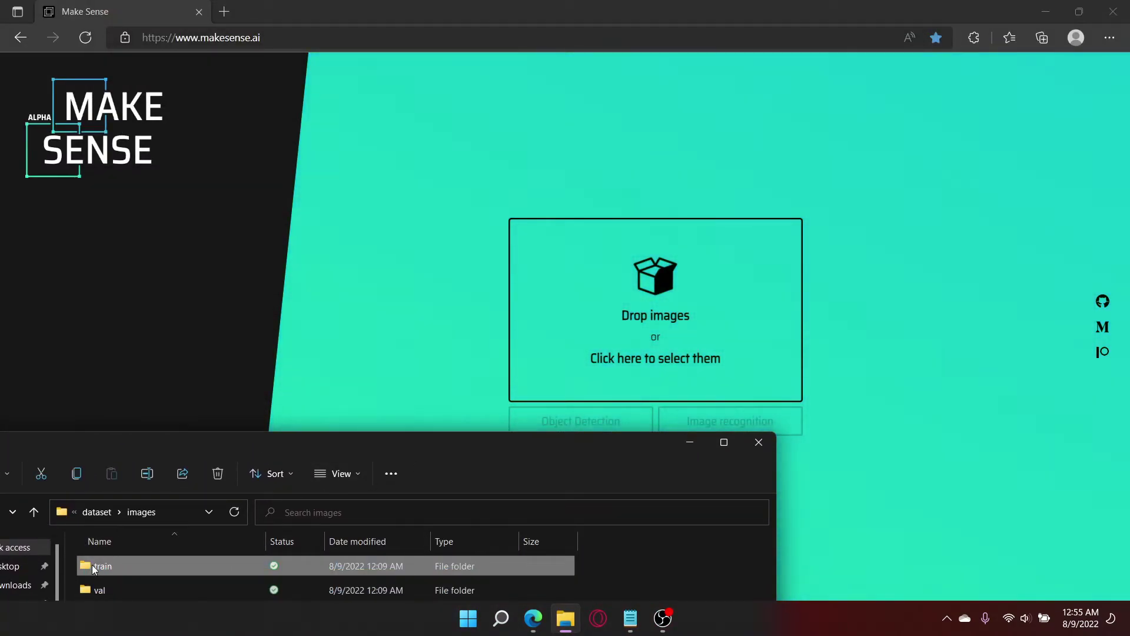
pyautogui.press('Return')
pyautogui.click(96, 511)
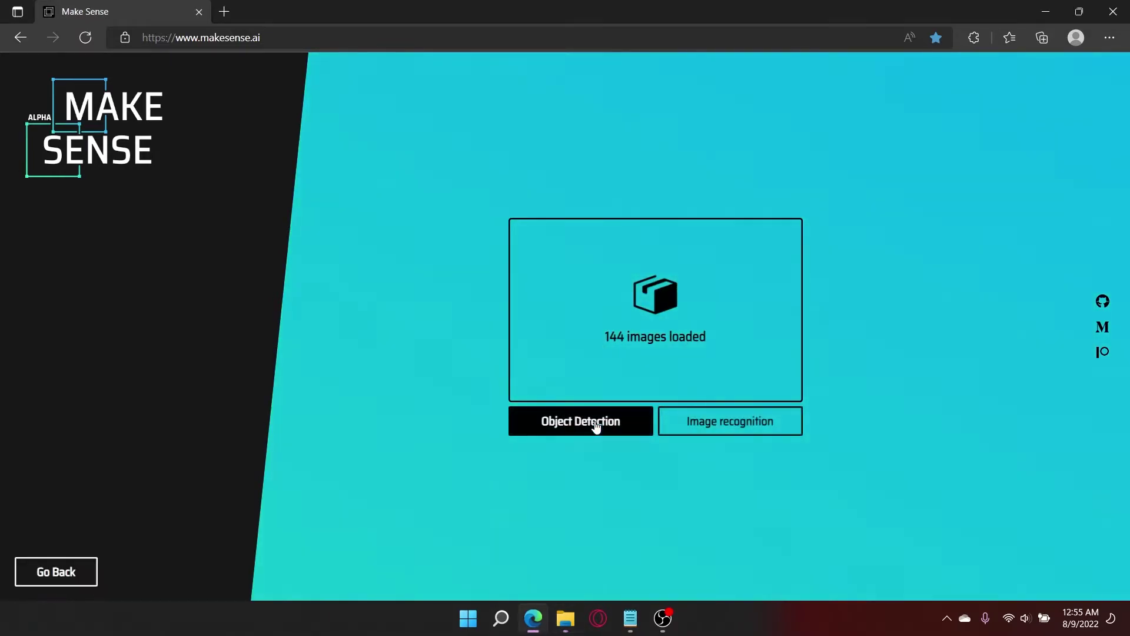
# Choose Object Detection, load the enemy and enemy_head labels from labels.txt, and start the project
pyautogui.click(595, 423)
pyautogui.click(607, 508)
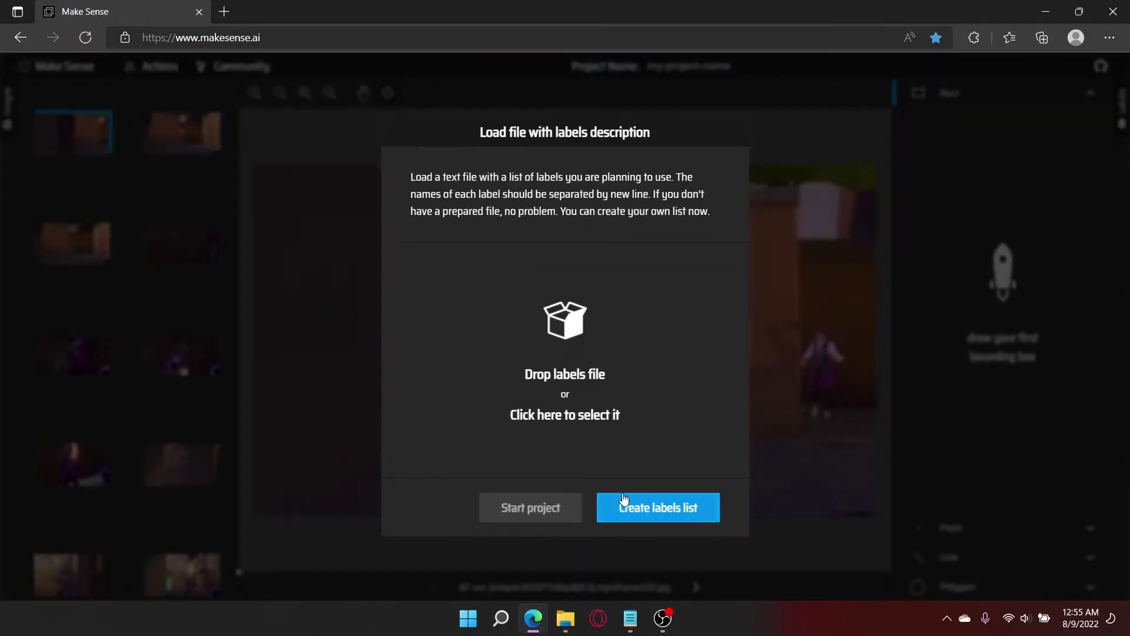
pyautogui.click(565, 618)
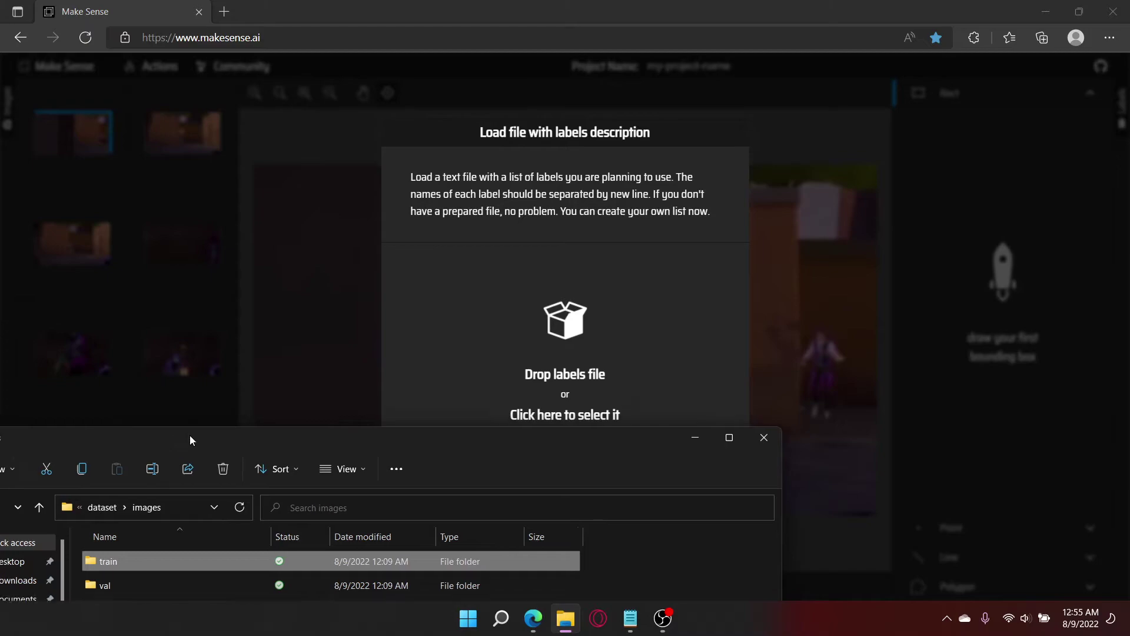
pyautogui.moveTo(190, 436); pyautogui.dragTo(173, 354)
pyautogui.click(97, 528)
pyautogui.moveTo(98, 528); pyautogui.dragTo(592, 461)
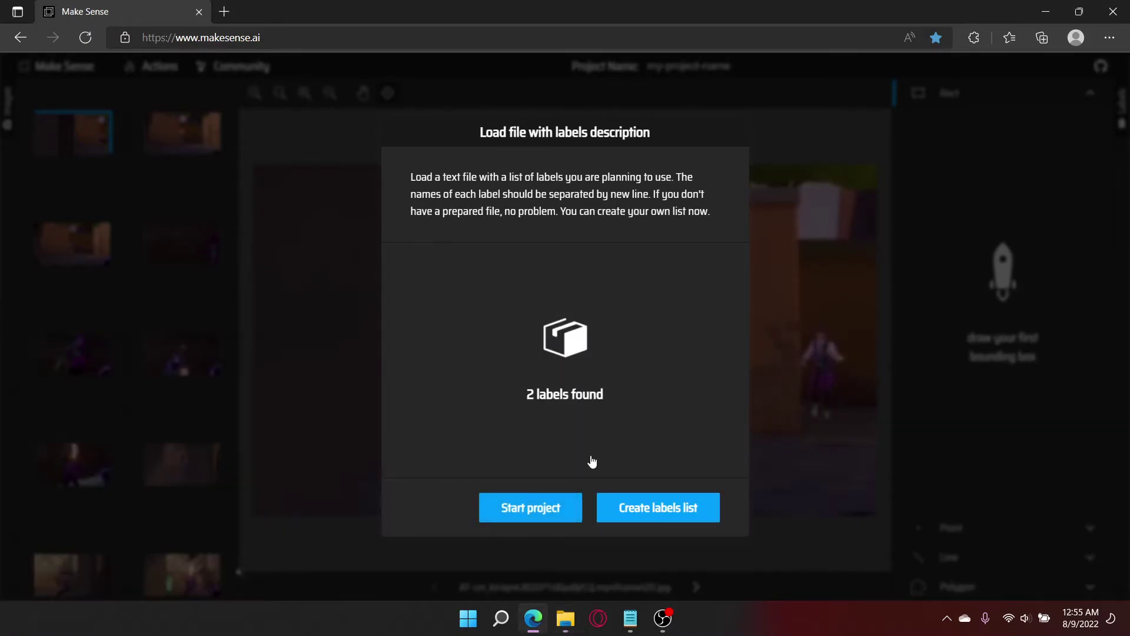
pyautogui.click(674, 500)
pyautogui.click(518, 496)
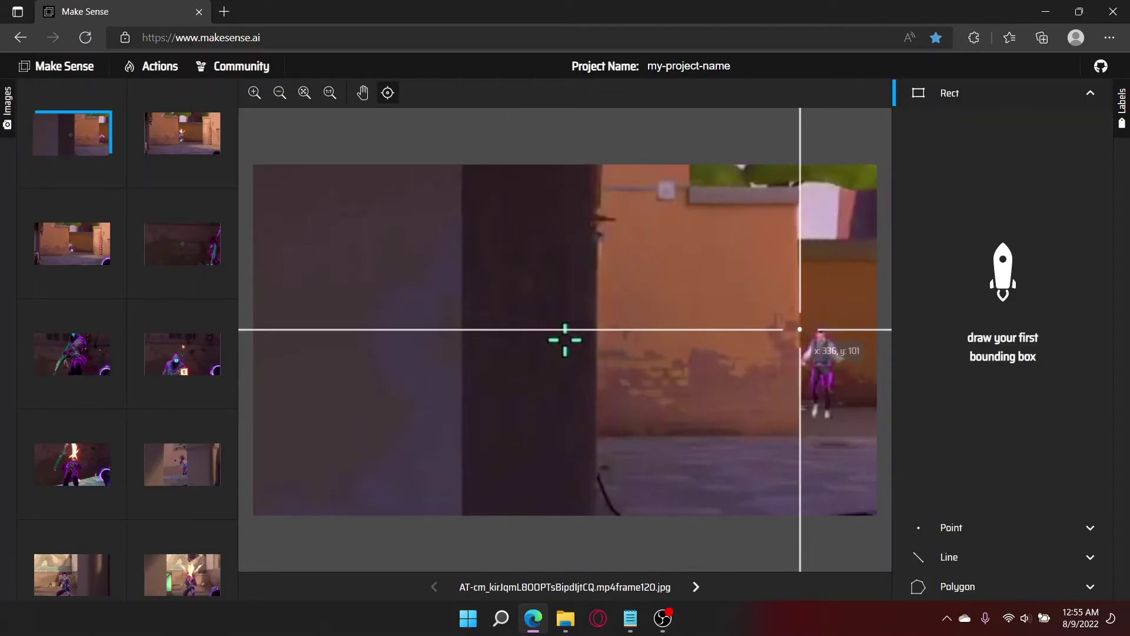
# In the first frame, box the right-edge character as enemy and its head as enemy_head
pyautogui.moveTo(799, 330); pyautogui.dragTo(843, 413)
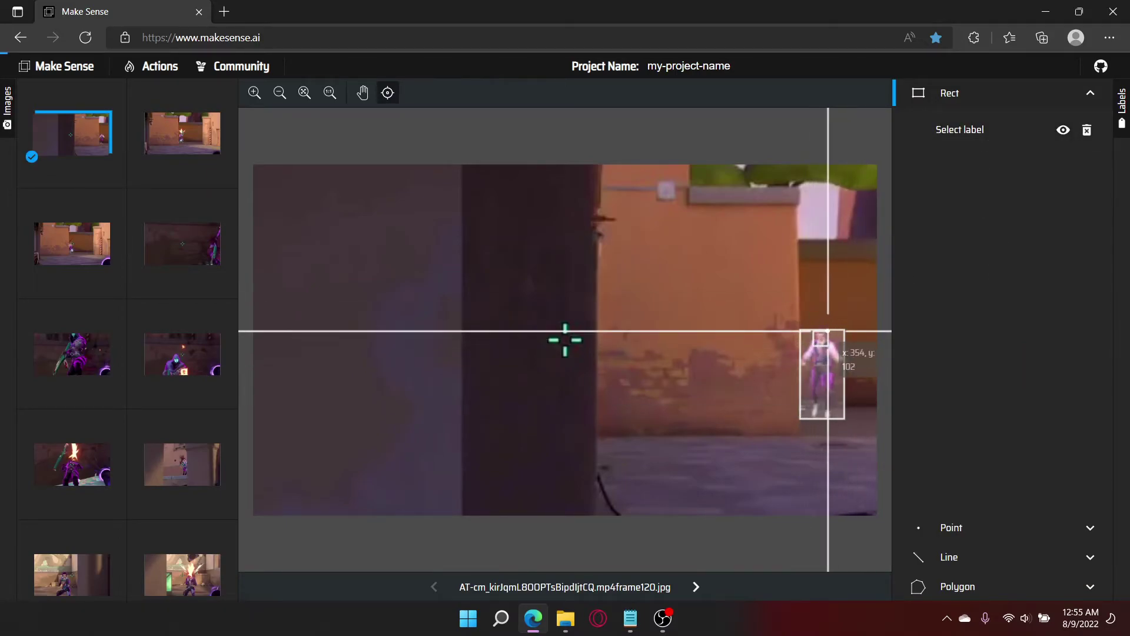
pyautogui.click(960, 130)
pyautogui.click(960, 158)
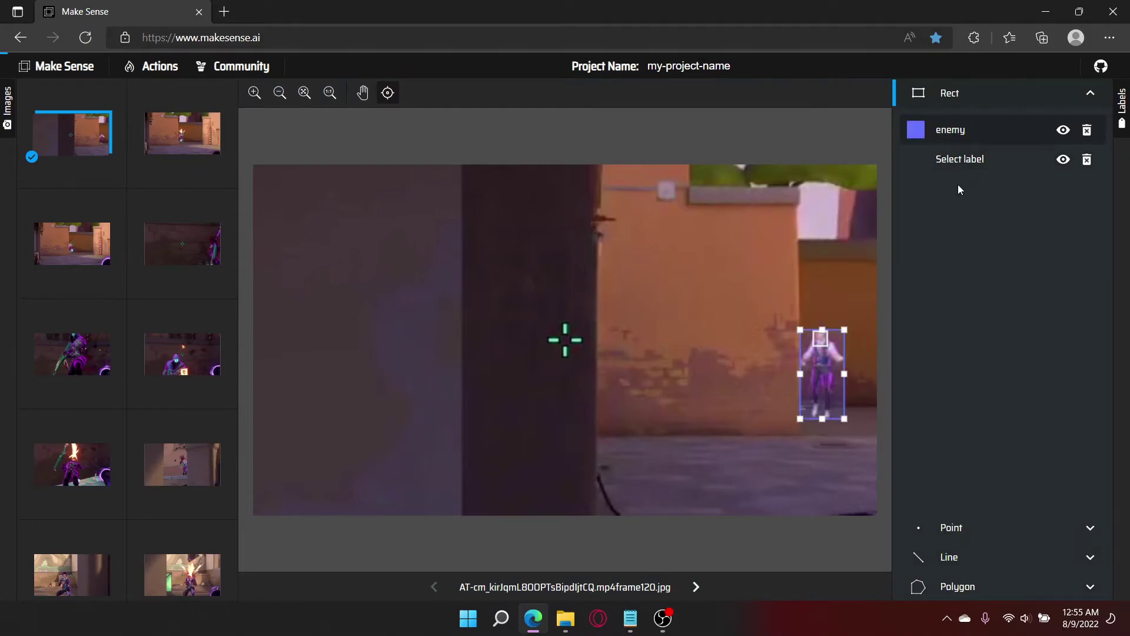
pyautogui.click(965, 159)
pyautogui.click(979, 206)
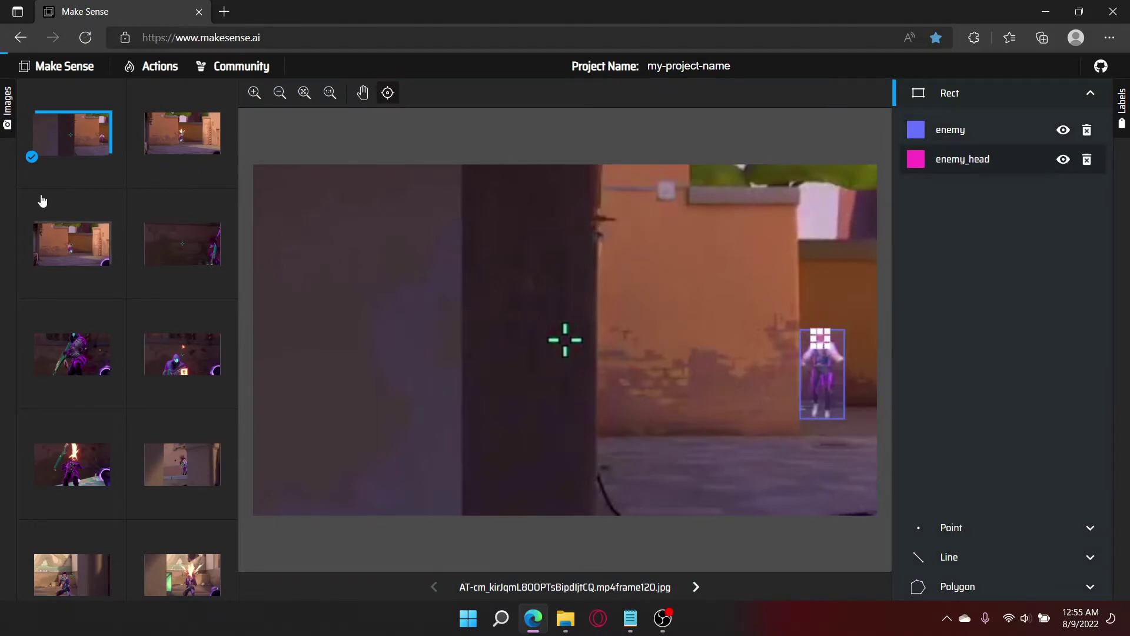
# Box the characters and their heads in frame121 and frame122, labelling the body enemy
pyautogui.click(158, 149)
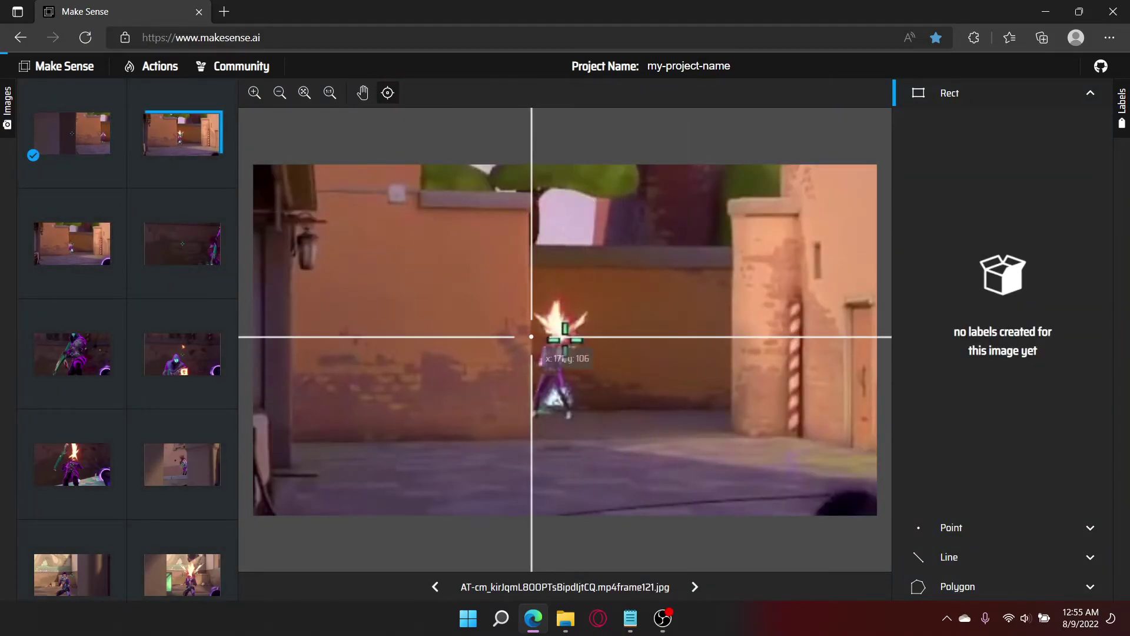
pyautogui.moveTo(530, 336); pyautogui.dragTo(573, 421)
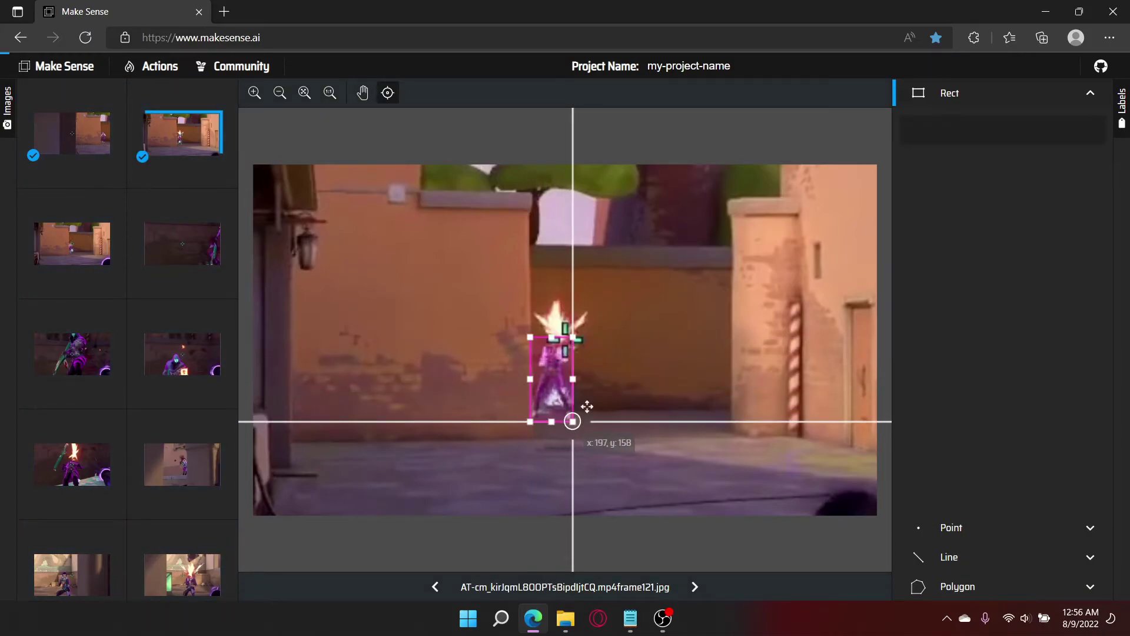
pyautogui.click(979, 134)
pyautogui.click(950, 154)
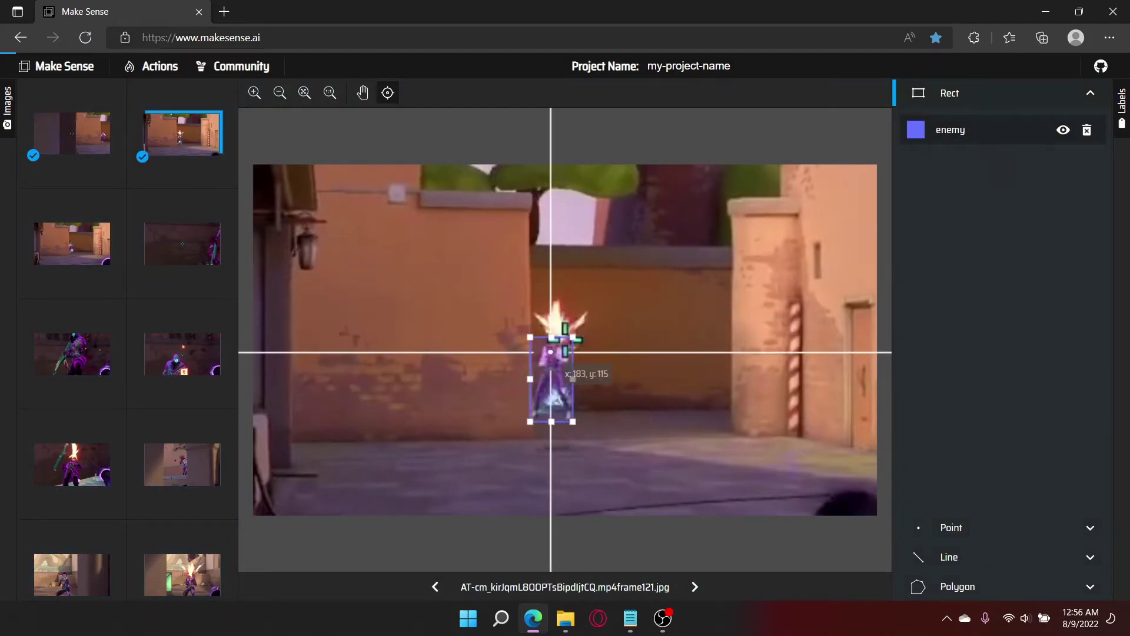
pyautogui.moveTo(544, 352); pyautogui.dragTo(561, 337)
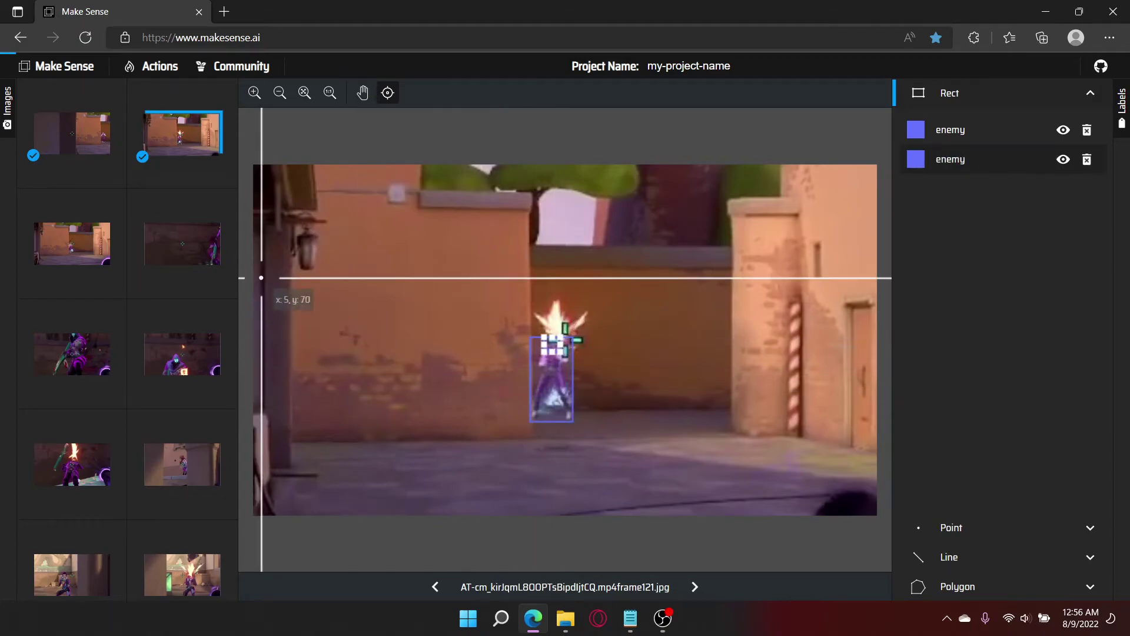
pyautogui.click(72, 243)
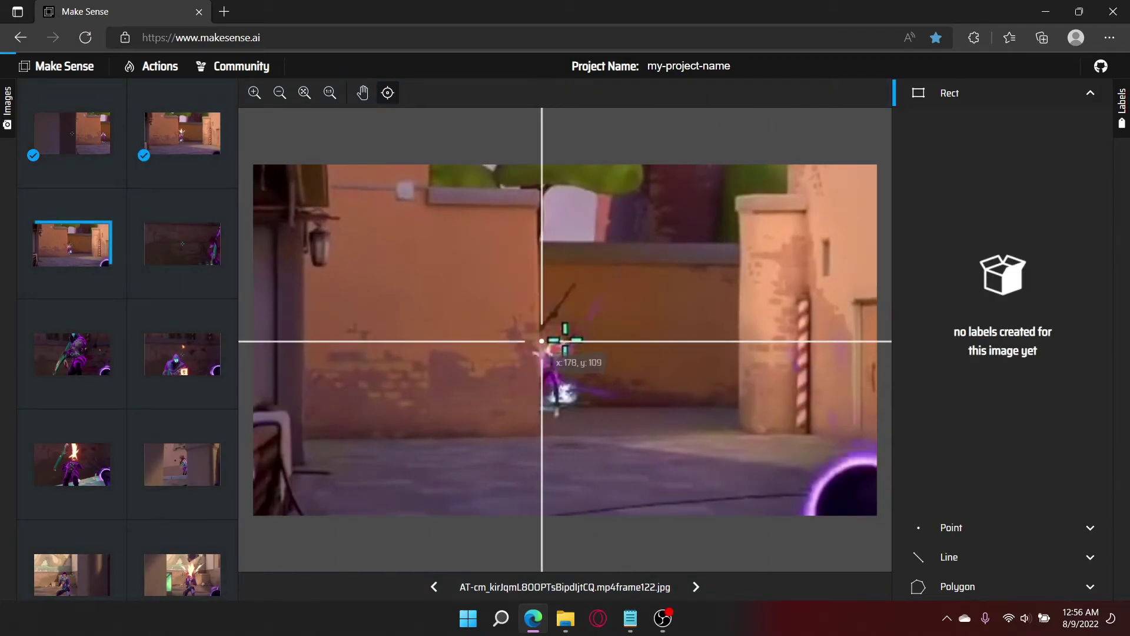
pyautogui.moveTo(537, 339); pyautogui.dragTo(564, 416)
pyautogui.click(978, 130)
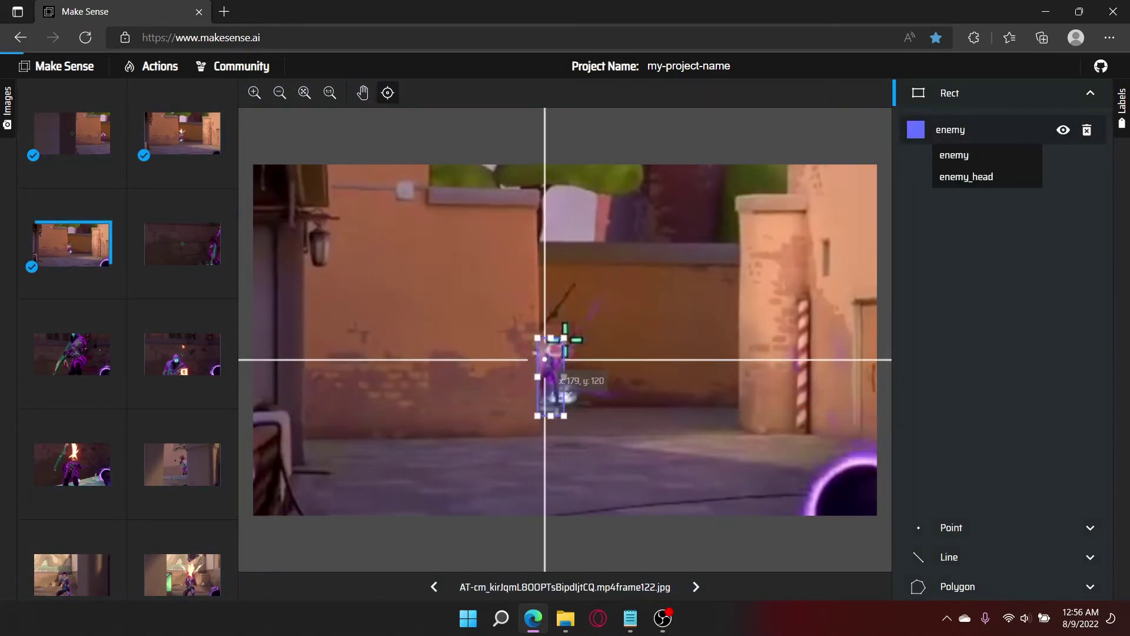
pyautogui.moveTo(545, 338); pyautogui.dragTo(560, 335)
# Box the enemy and head in the next frame and frame14, labelling the head enemy_head
pyautogui.hotkey('ctrl', 'Right')
pyautogui.moveTo(778, 213); pyautogui.dragTo(883, 512)
pyautogui.moveTo(836, 322); pyautogui.dragTo(934, 210)
pyautogui.hotkey('ctrl', 'Right')
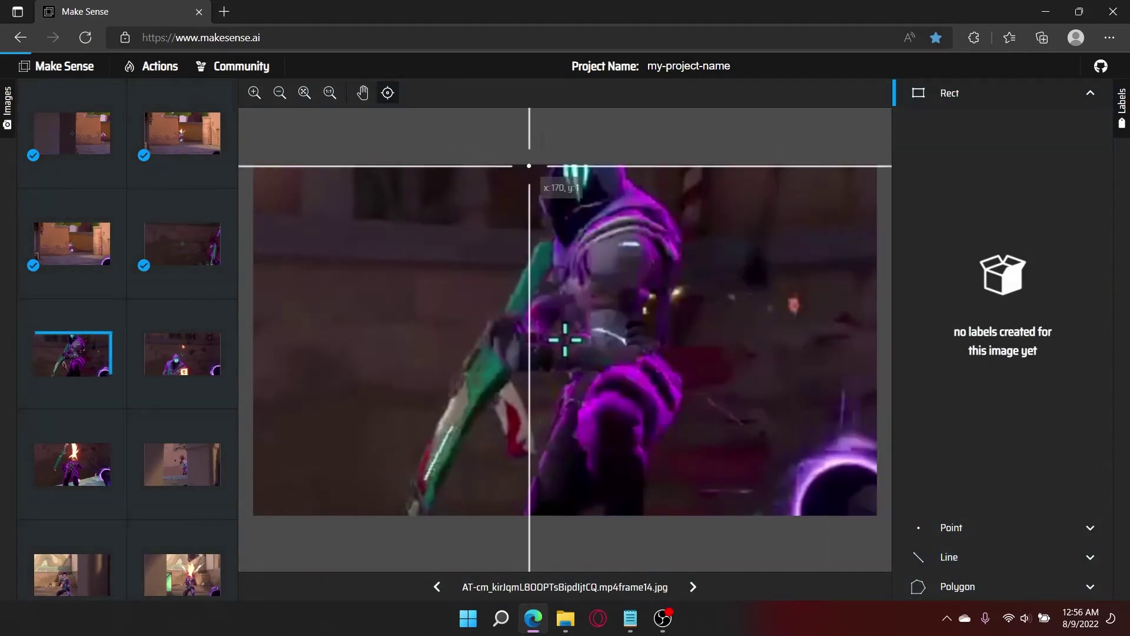
pyautogui.moveTo(534, 167)
pyautogui.mouseDown()
pyautogui.moveTo(683, 524)
pyautogui.moveTo(682, 514)
pyautogui.mouseUp()
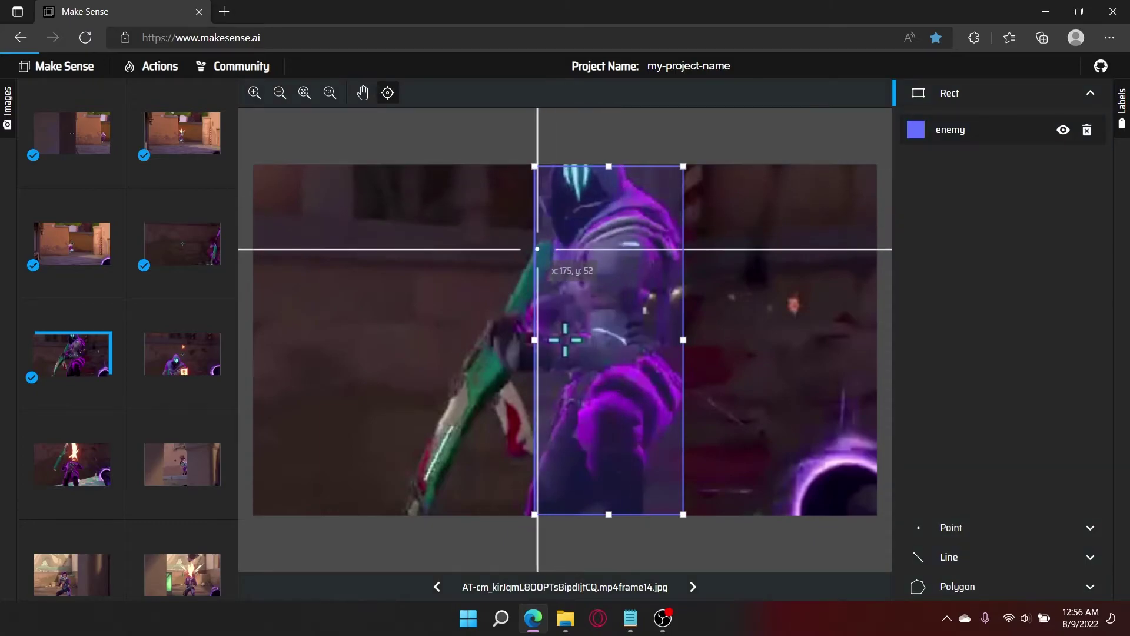
pyautogui.moveTo(537, 245); pyautogui.dragTo(638, 158)
pyautogui.click(953, 157)
pyautogui.click(959, 204)
# Box the characters in frame15, frame16 and frame21, labelling frame15's body enemy and head enemy_head
pyautogui.hotkey('ctrl', 'Right')
pyautogui.moveTo(396, 336); pyautogui.dragTo(598, 518)
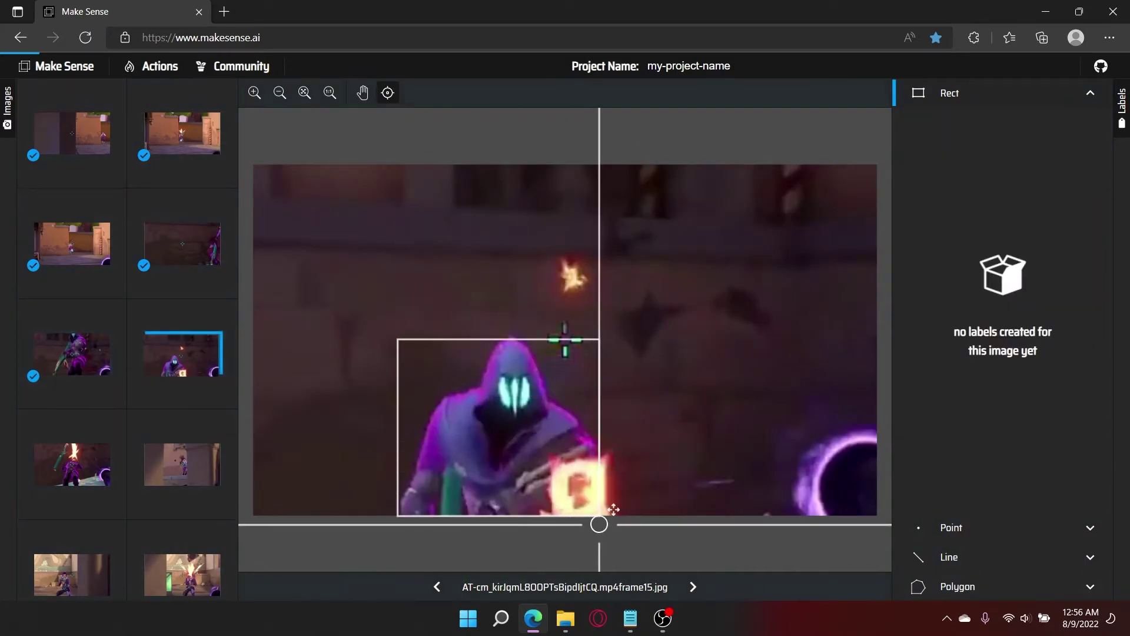
pyautogui.click(960, 127)
pyautogui.click(953, 151)
pyautogui.moveTo(469, 454); pyautogui.dragTo(547, 338)
pyautogui.click(953, 158)
pyautogui.click(960, 204)
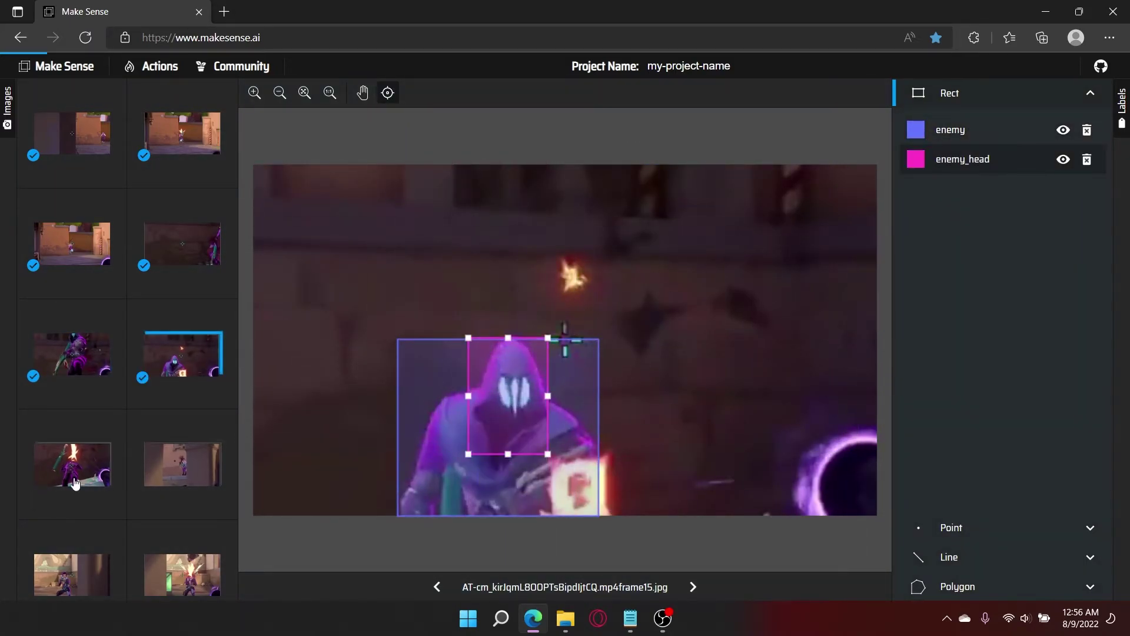
pyautogui.hotkey('ctrl', 'Right')
pyautogui.moveTo(476, 312); pyautogui.dragTo(650, 514)
pyautogui.hotkey('ctrl', 'Right')
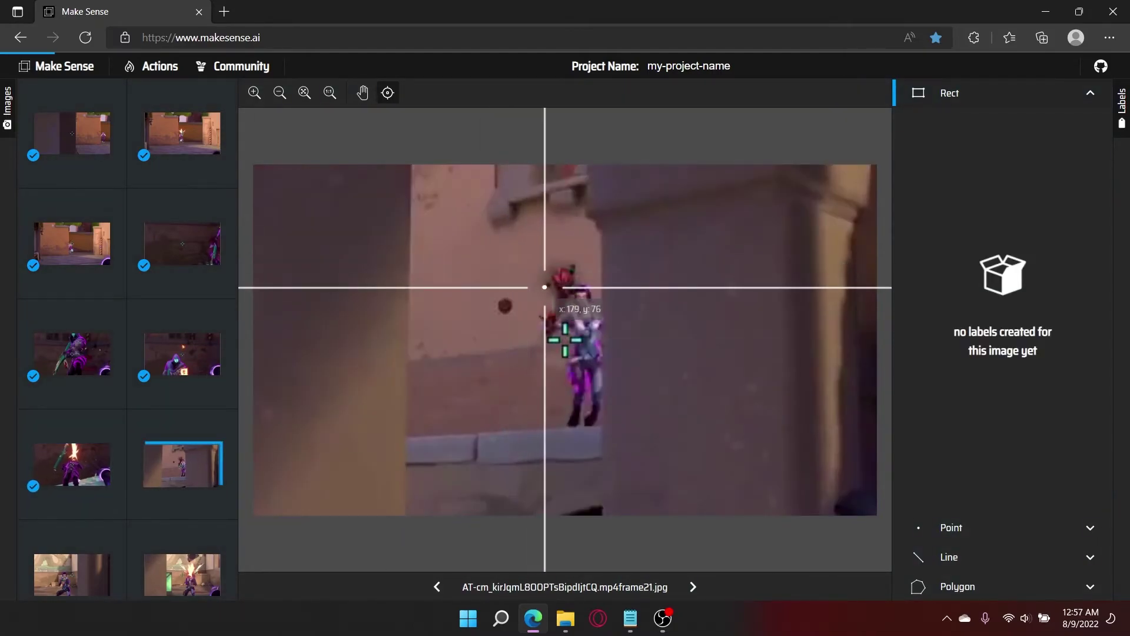
pyautogui.moveTo(553, 286); pyautogui.dragTo(606, 423)
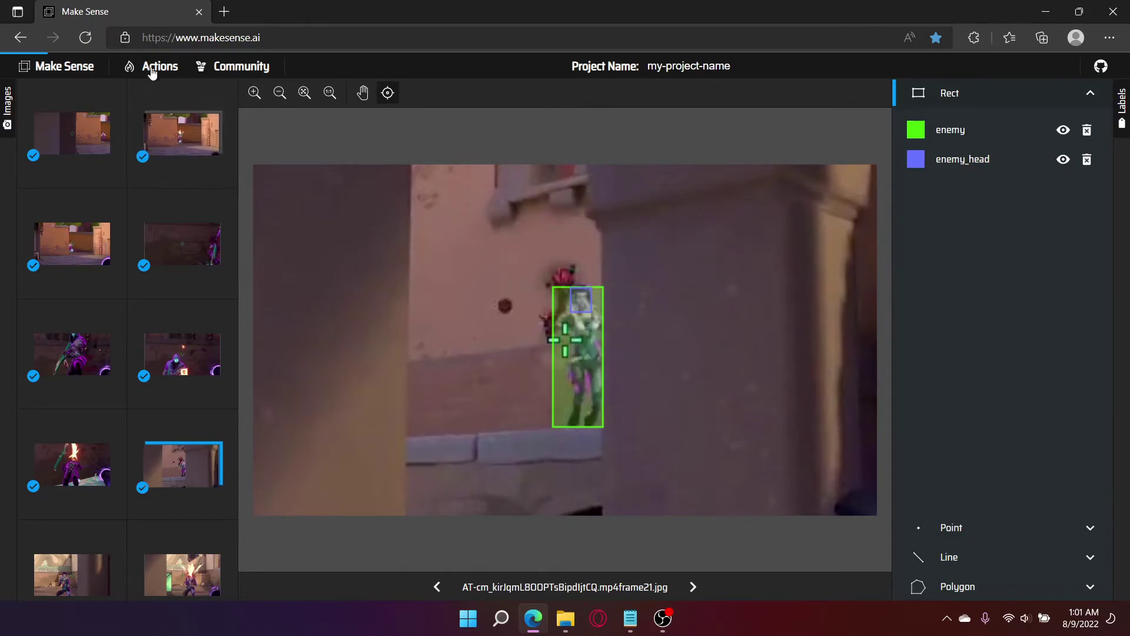
# Export the rectangle annotations in YOLO format and download the zip
pyautogui.click(153, 68)
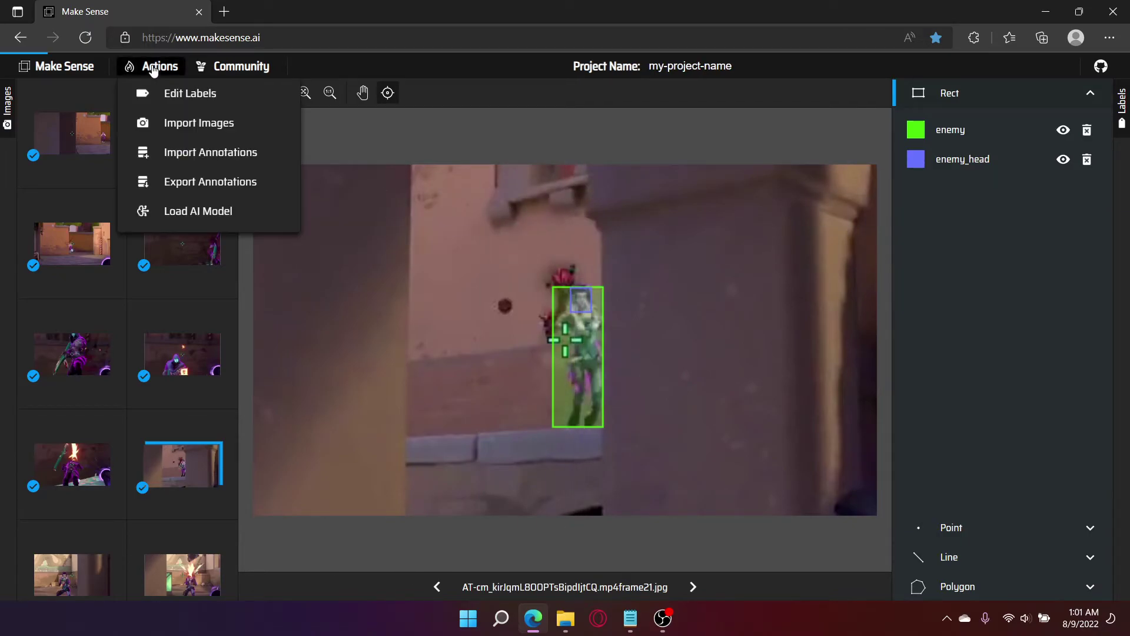
pyautogui.click(186, 183)
pyautogui.click(467, 331)
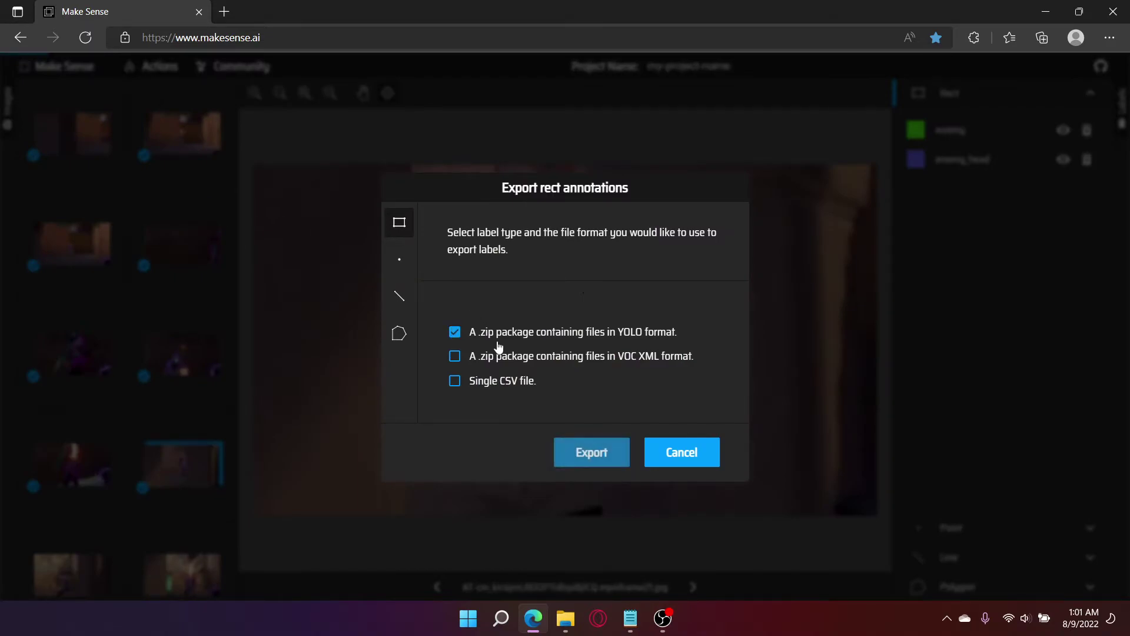
pyautogui.click(574, 465)
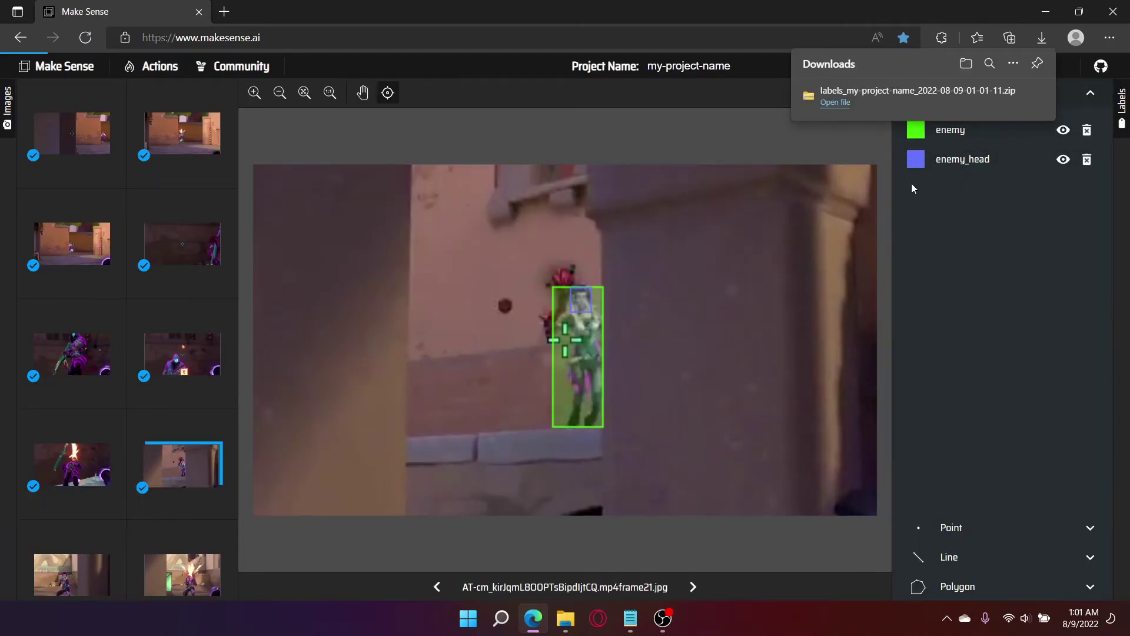
# Copy all eight label .txt files from the exported zip into dataset/labels/train, then close the zip window
pyautogui.click(928, 101)
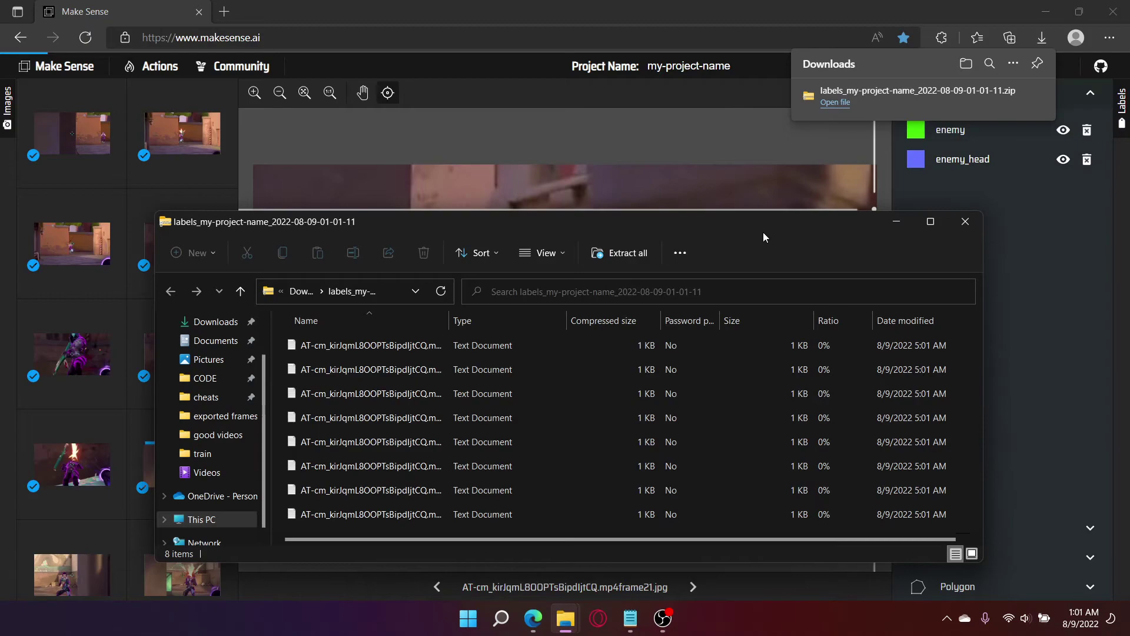
pyautogui.moveTo(763, 232); pyautogui.dragTo(596, 54)
pyautogui.click(525, 220)
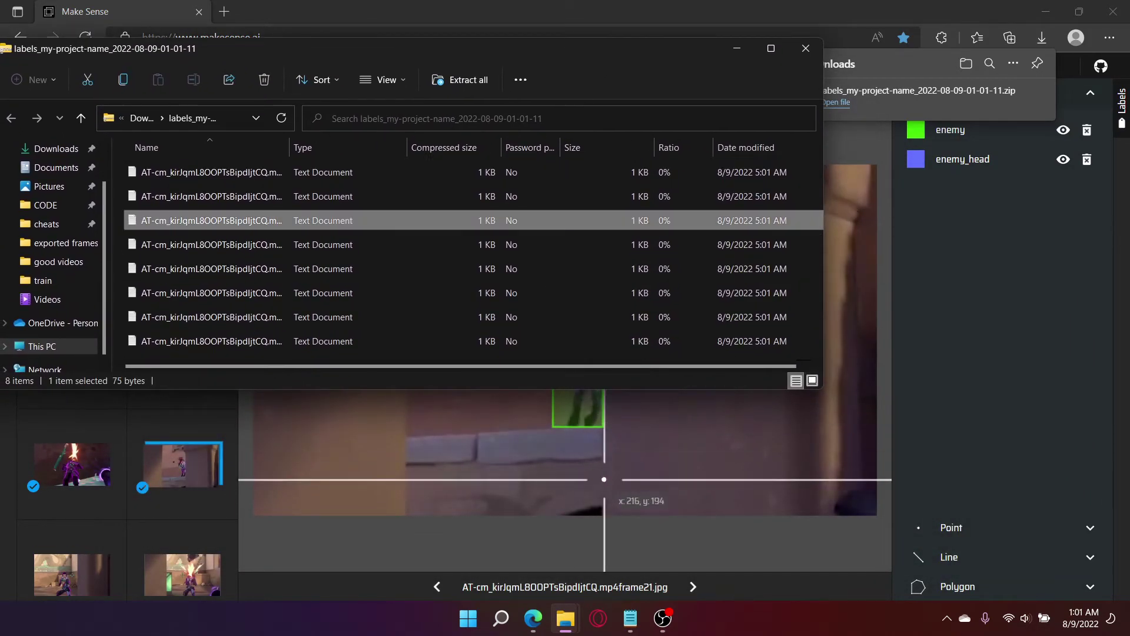
pyautogui.moveTo(565, 618)
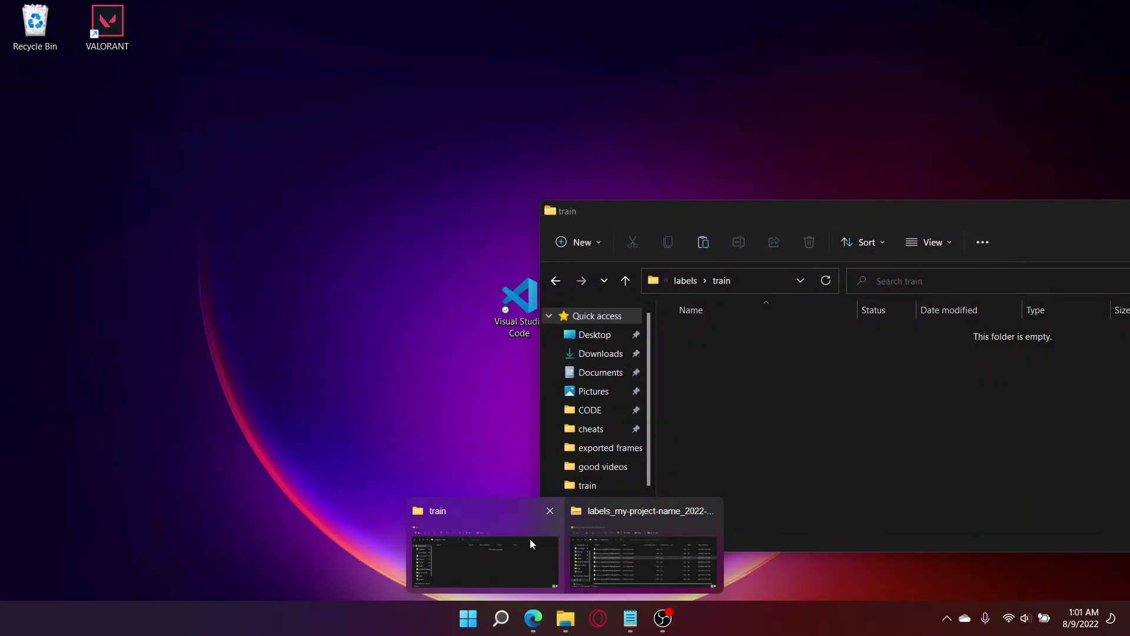
pyautogui.click(530, 538)
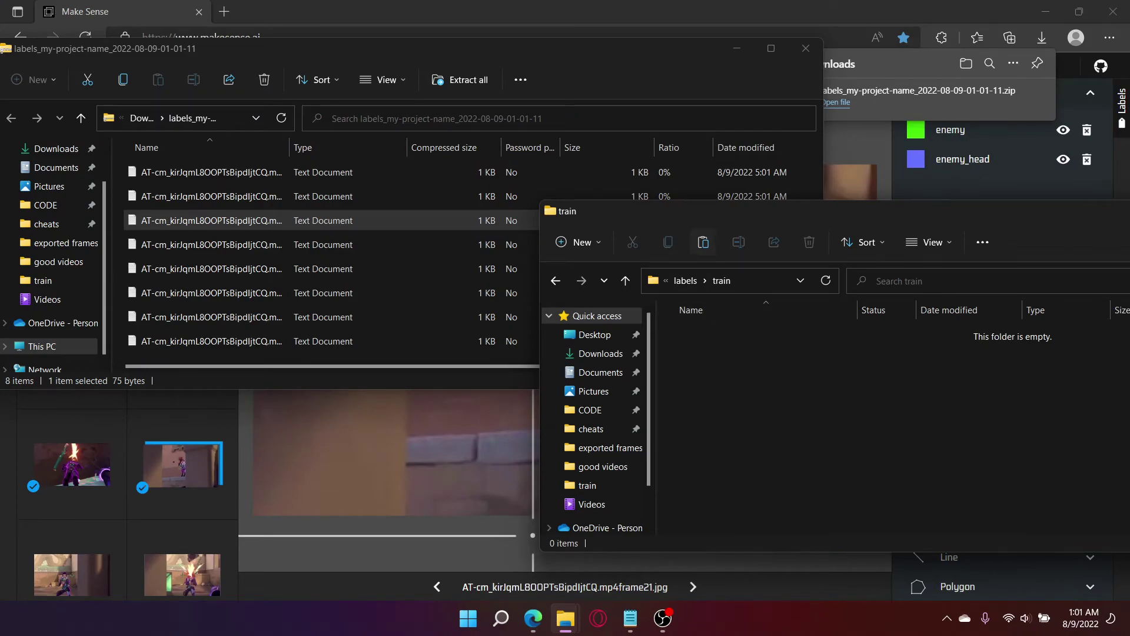
pyautogui.click(353, 245)
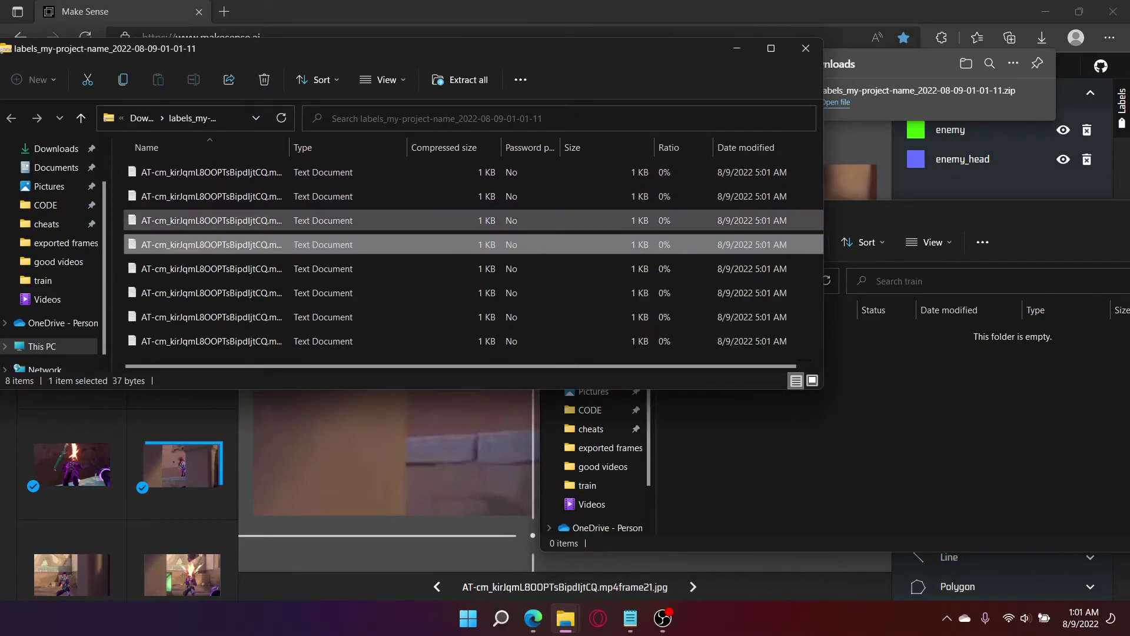
pyautogui.hotkey('ctrl', 'a')
pyautogui.hotkey('alt', 'Tab')
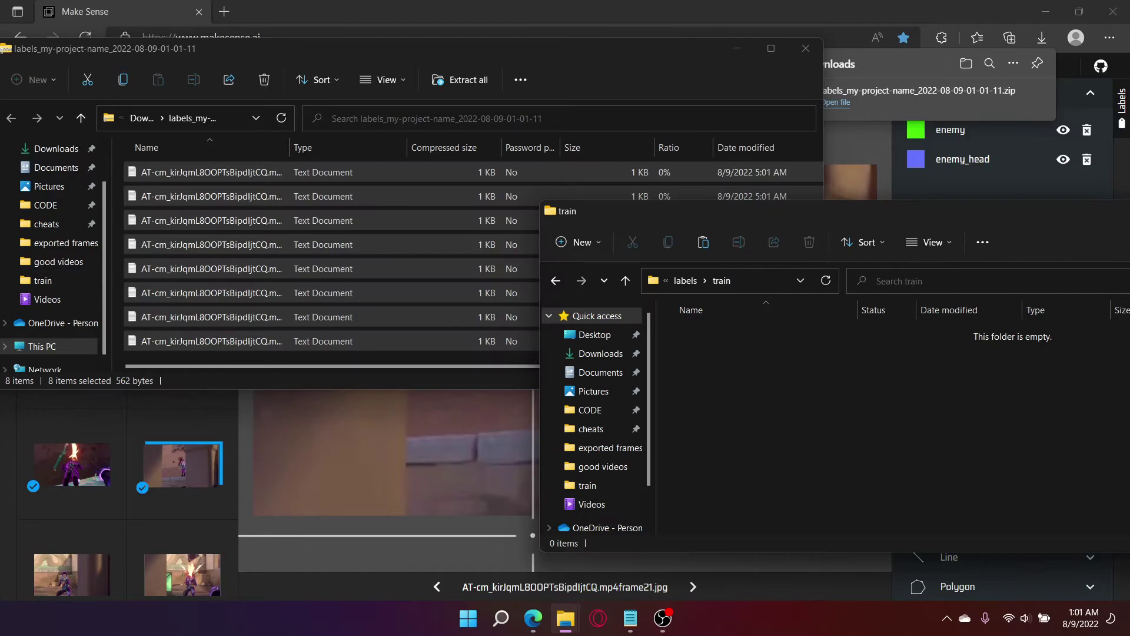
pyautogui.hotkey('ctrl', 'v')
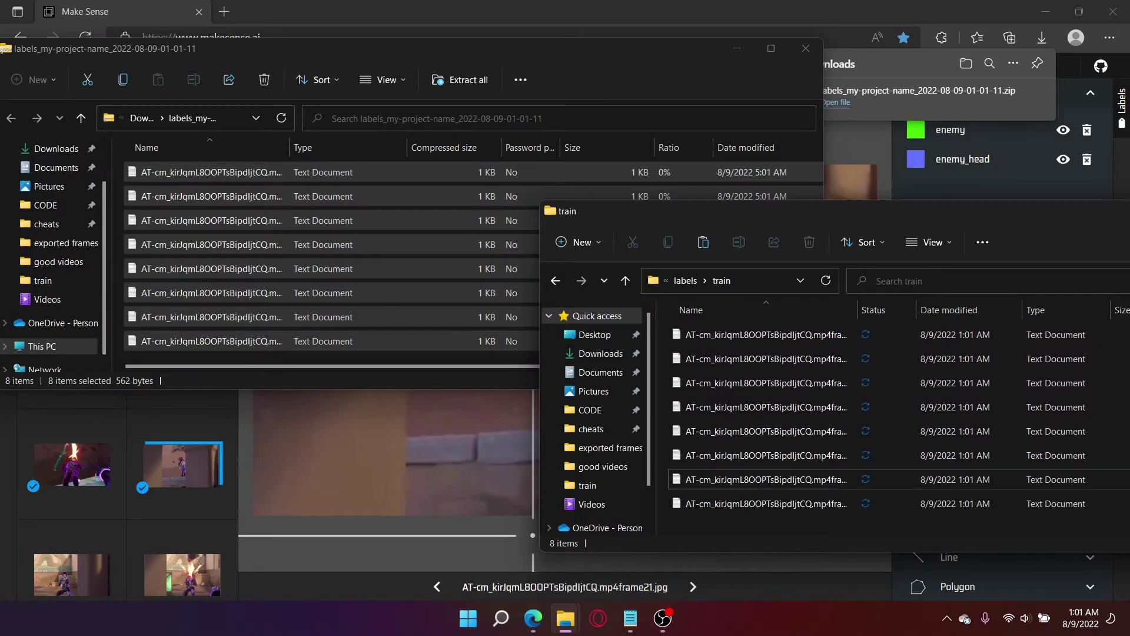
pyautogui.moveTo(813, 215); pyautogui.dragTo(569, 217)
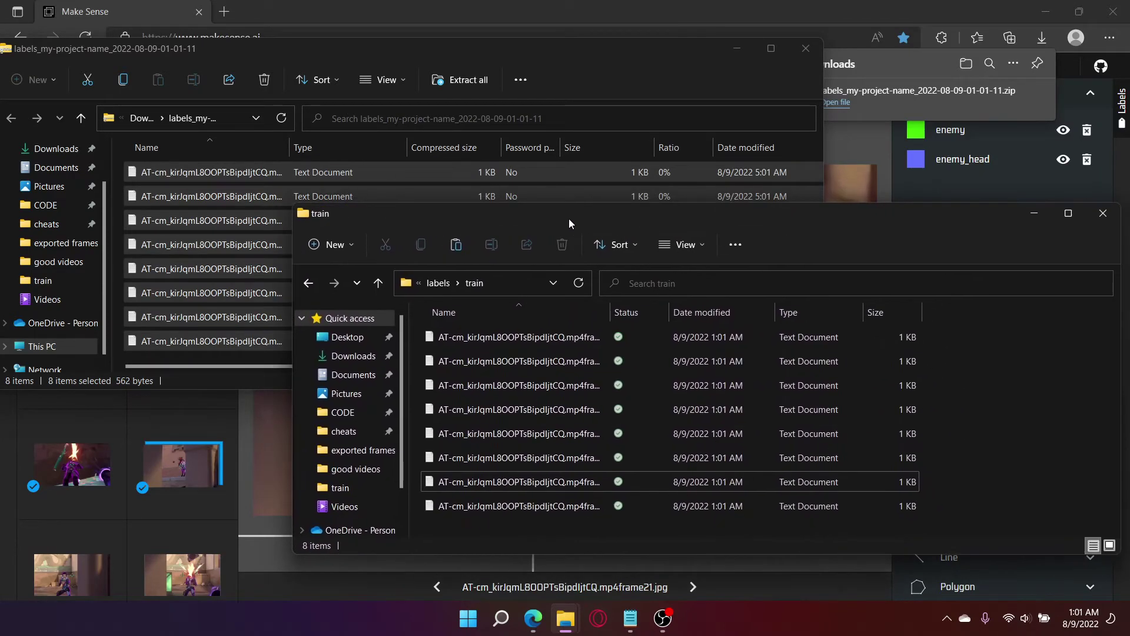
pyautogui.click(806, 48)
# Reload the Make Sense site and go to the image upload screen
pyautogui.click(963, 199)
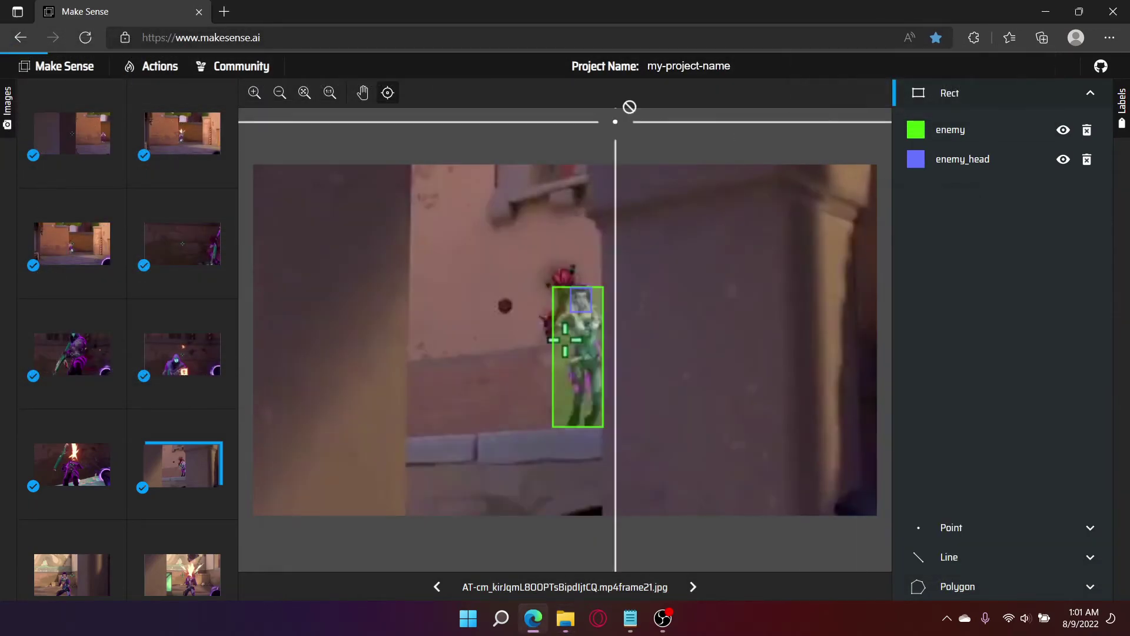
pyautogui.click(92, 41)
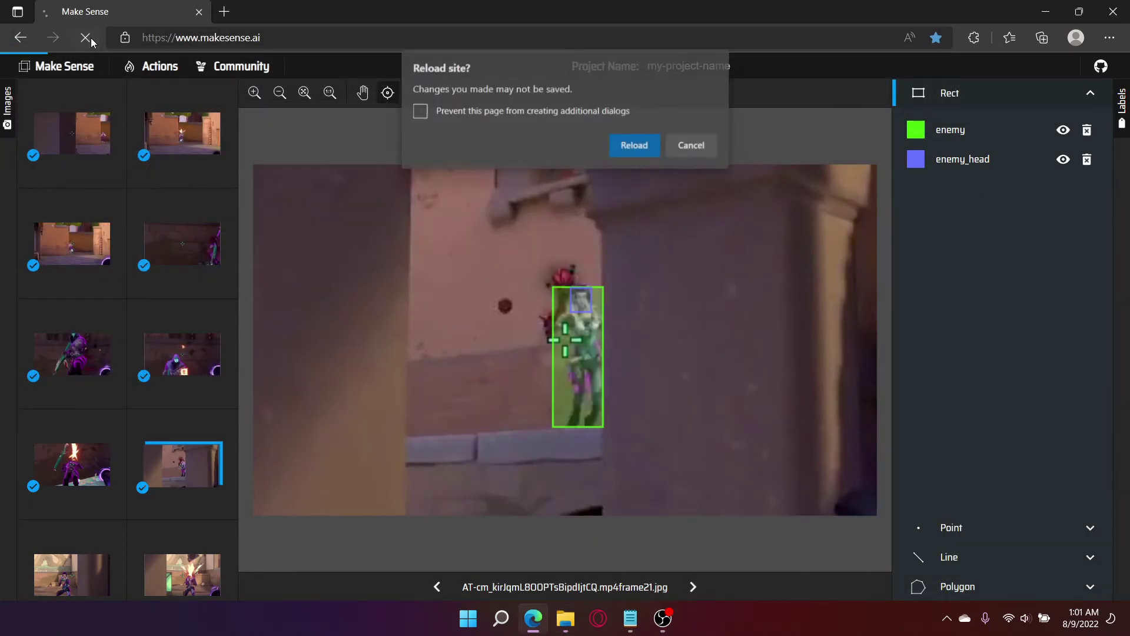
pyautogui.click(631, 144)
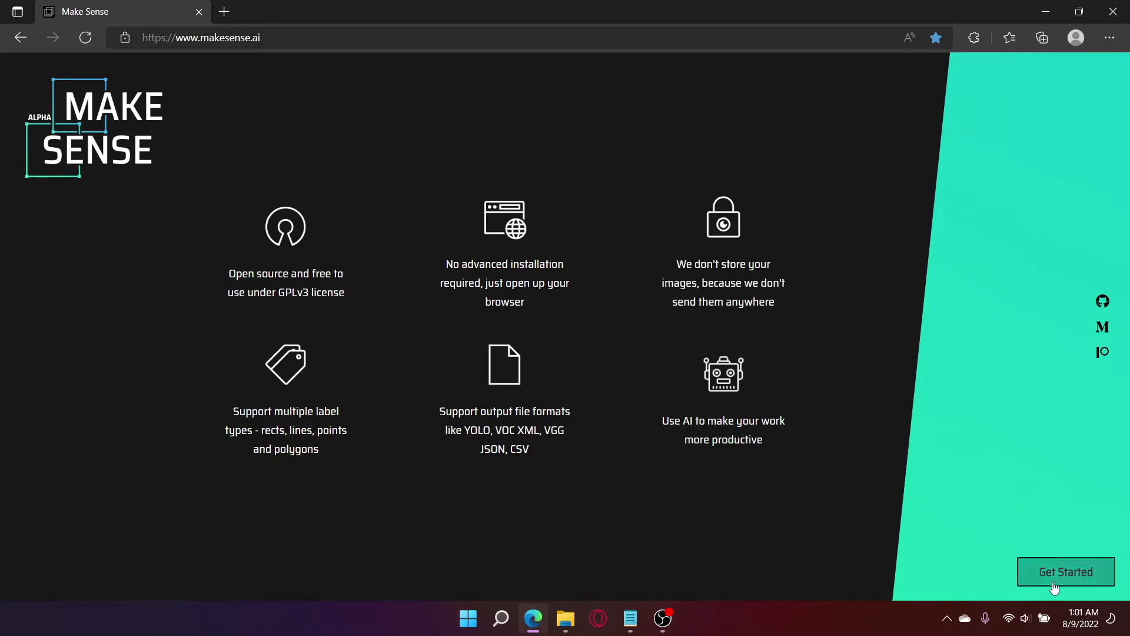
pyautogui.click(1054, 579)
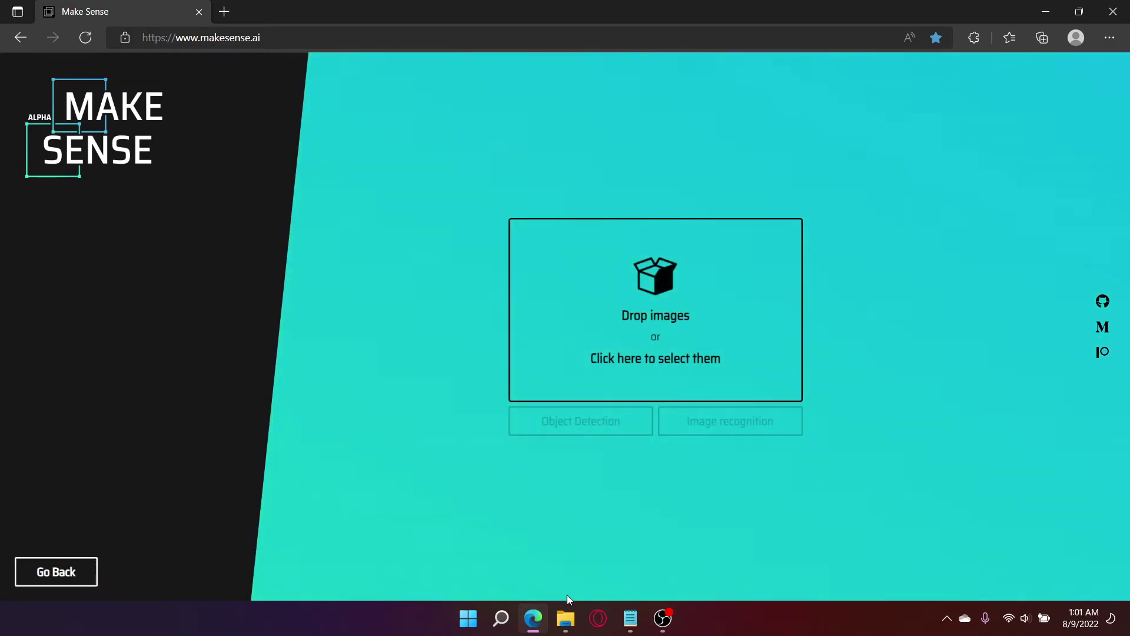
# Load the 144 images from dataset/images/train into Make Sense
pyautogui.click(565, 618)
pyautogui.click(430, 288)
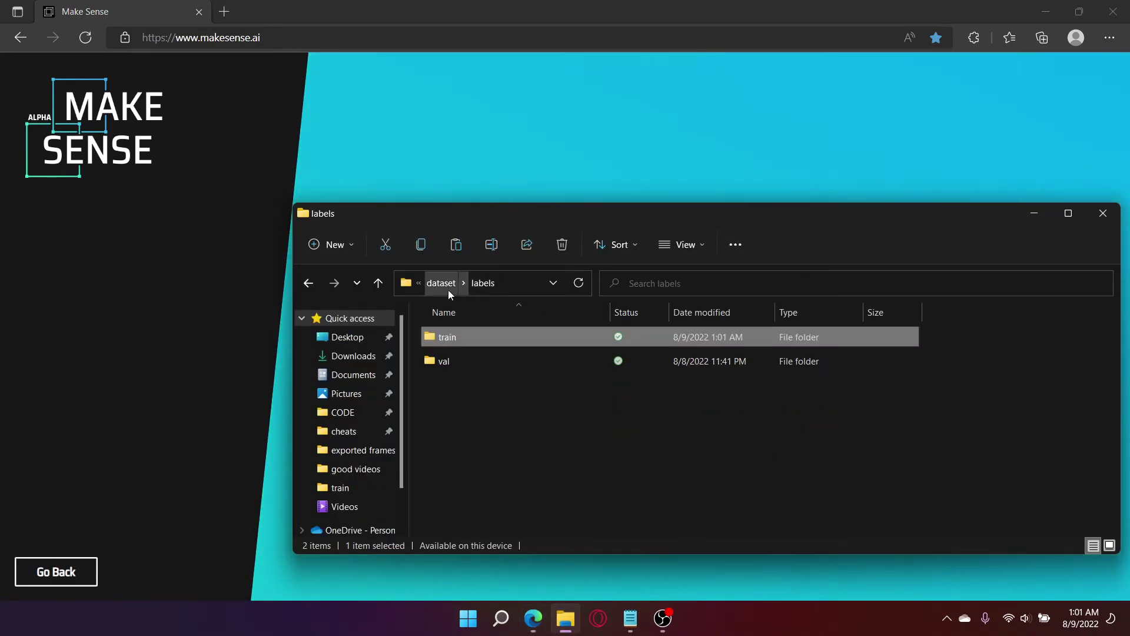
pyautogui.click(446, 288)
pyautogui.moveTo(566, 218); pyautogui.dragTo(570, 416)
pyautogui.doubleClick(468, 535)
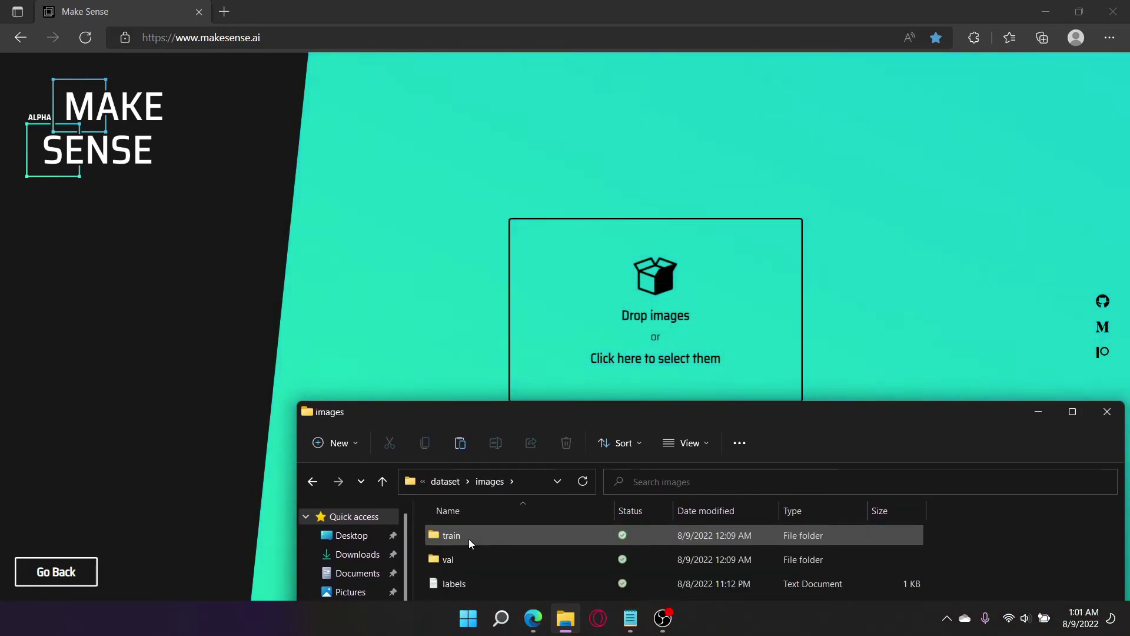
pyautogui.moveTo(600, 522); pyautogui.dragTo(598, 354)
# Choose Object Detection, load enemy and enemy_head from labels.txt, and start the project
pyautogui.click(598, 426)
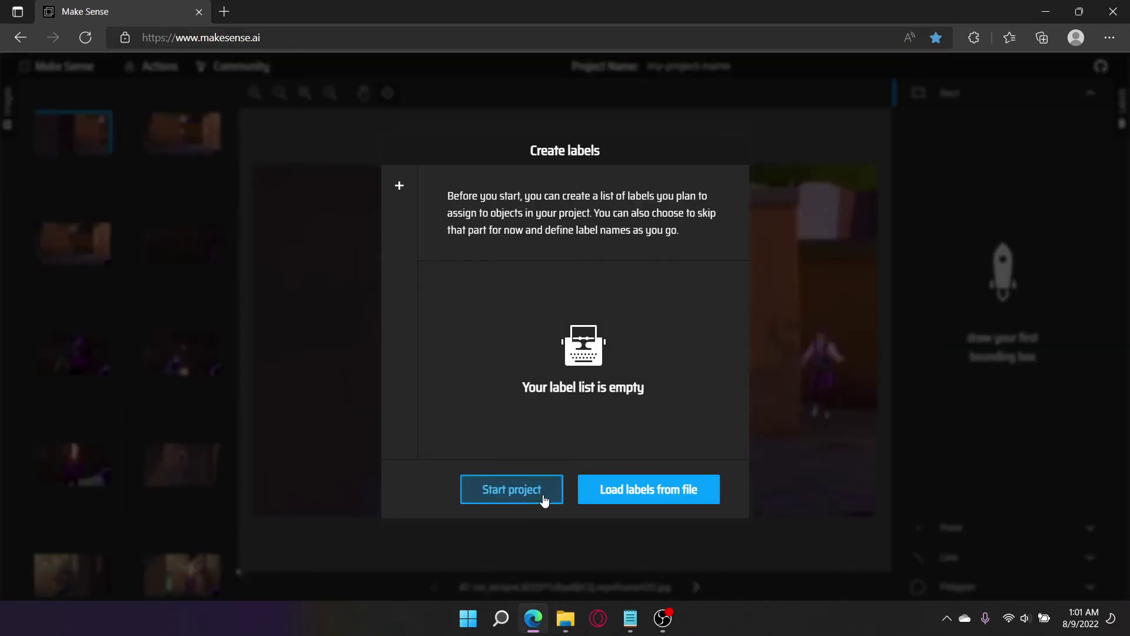
pyautogui.click(653, 507)
pyautogui.click(564, 617)
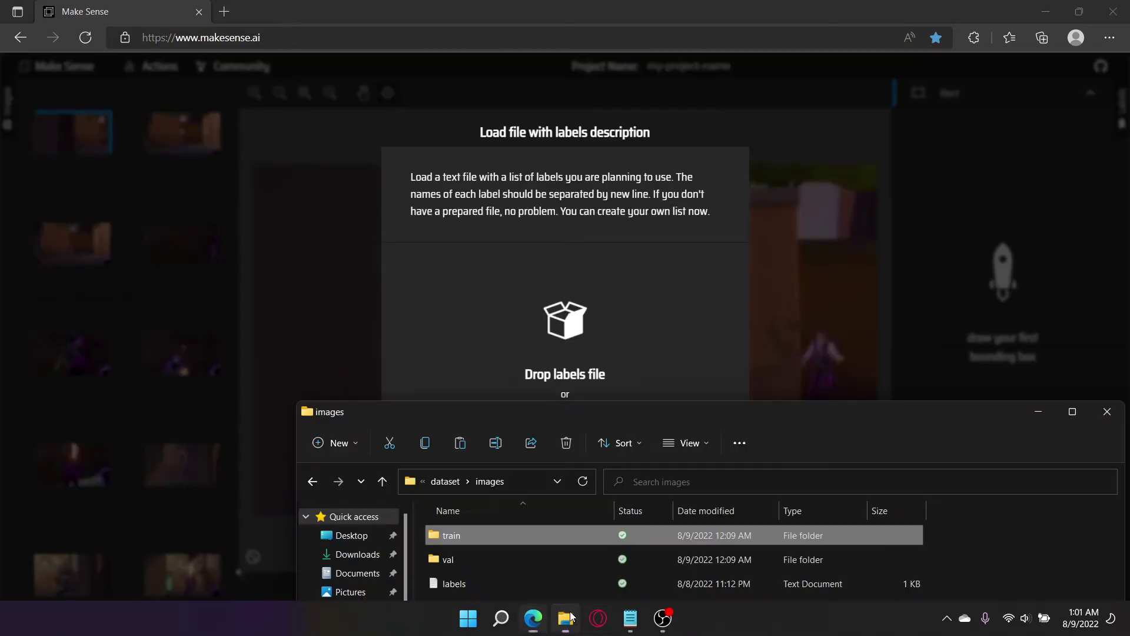
pyautogui.moveTo(451, 583); pyautogui.dragTo(521, 375)
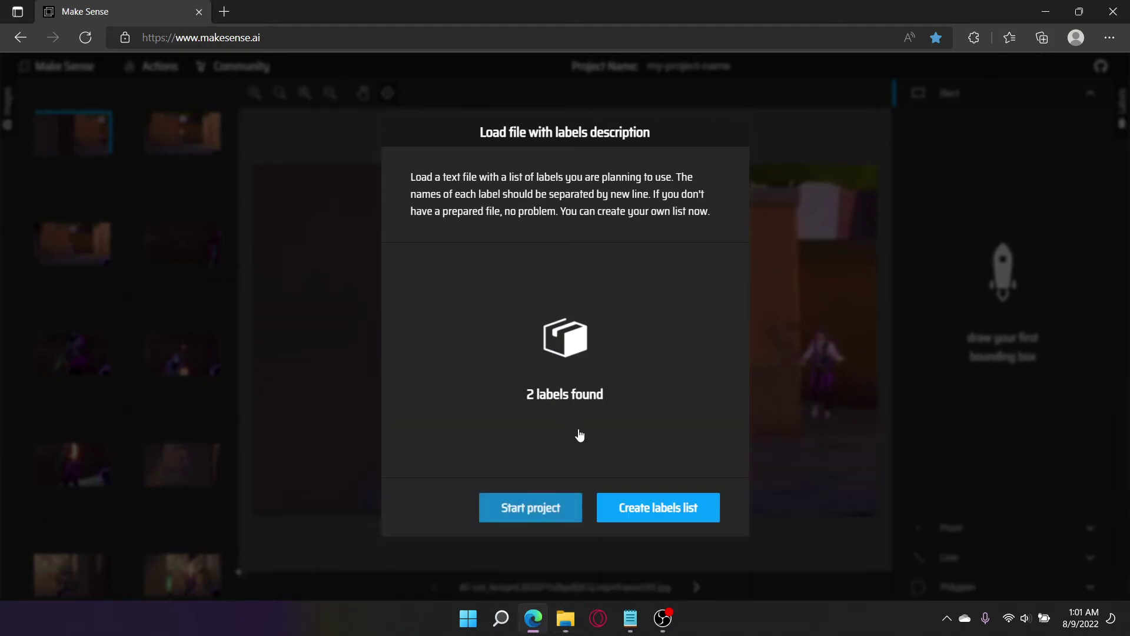
pyautogui.click(654, 506)
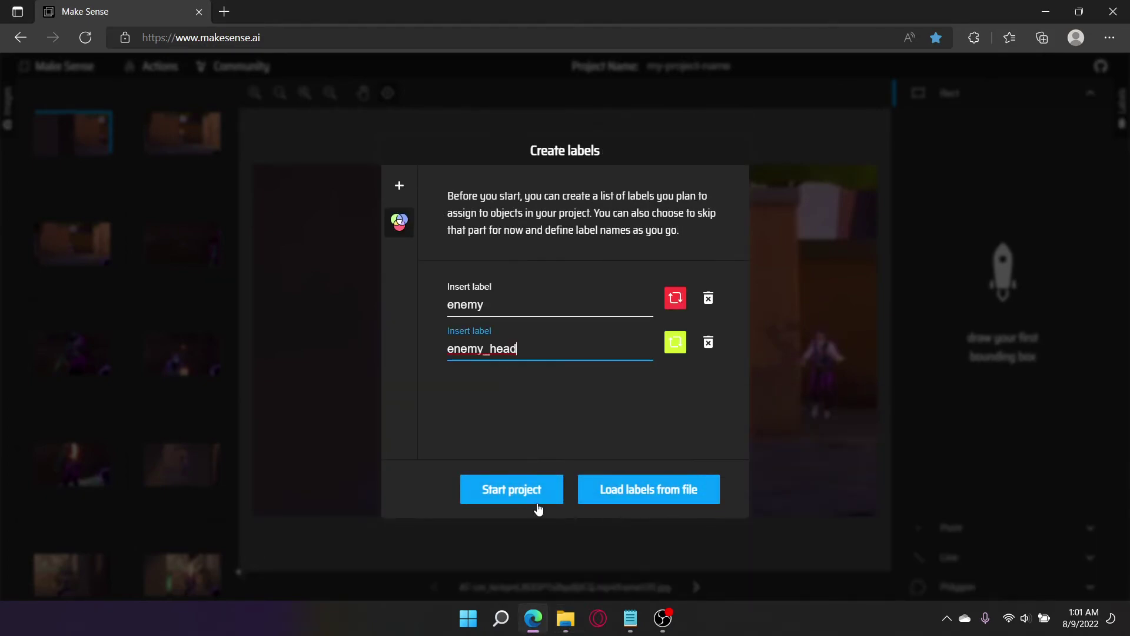
pyautogui.click(535, 501)
pyautogui.click(154, 67)
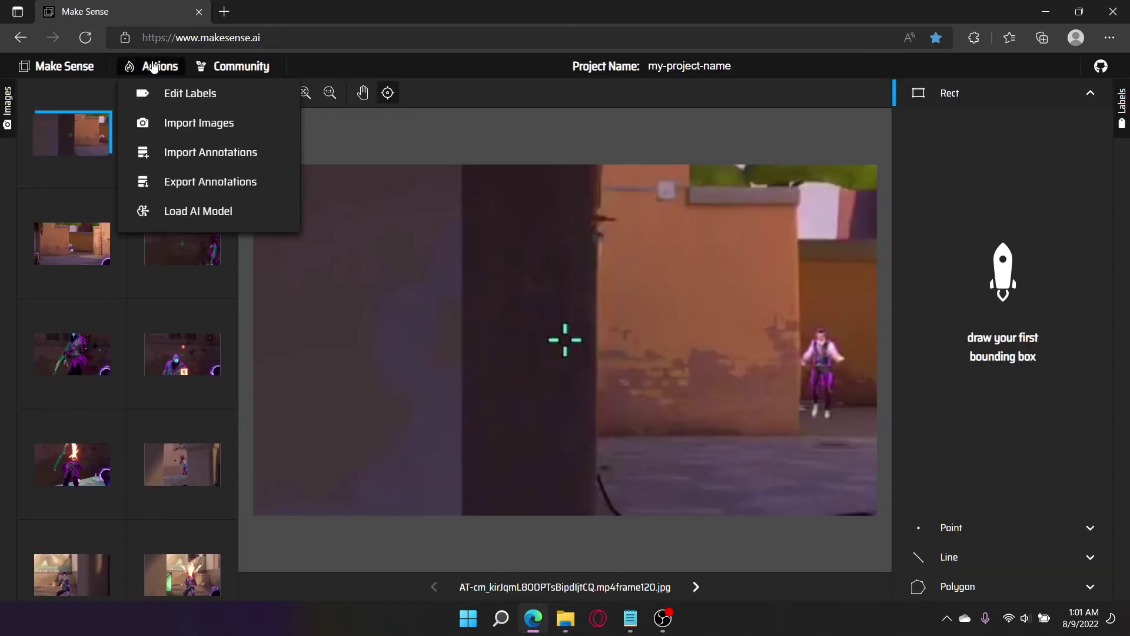
# Import the eight YOLO label files as annotations for the train images
pyautogui.click(212, 153)
pyautogui.click(454, 348)
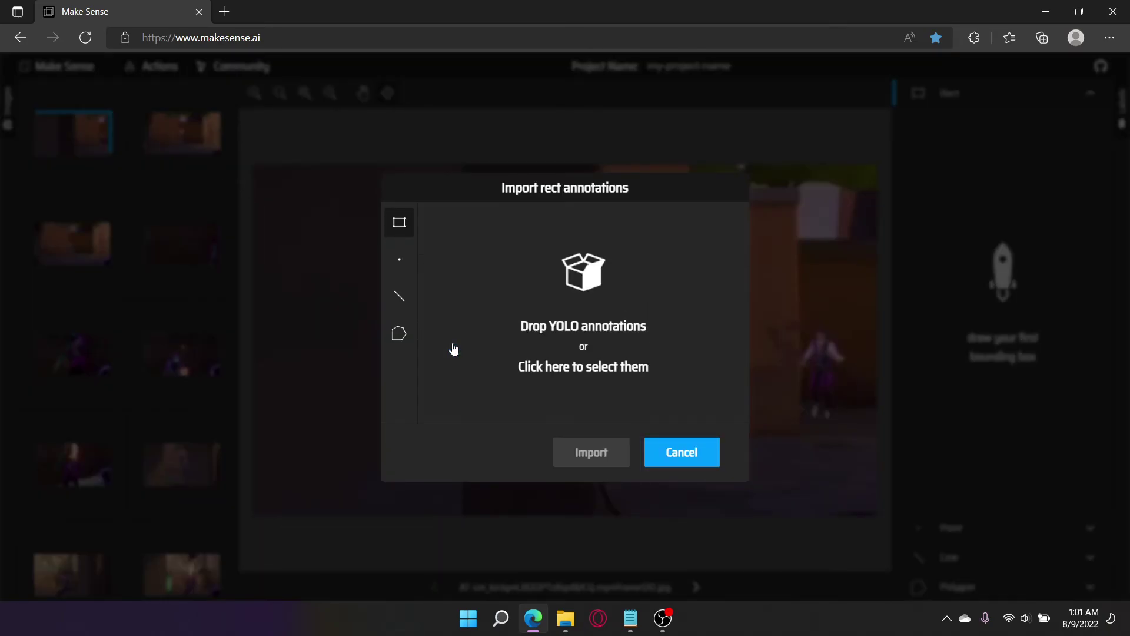
pyautogui.click(560, 628)
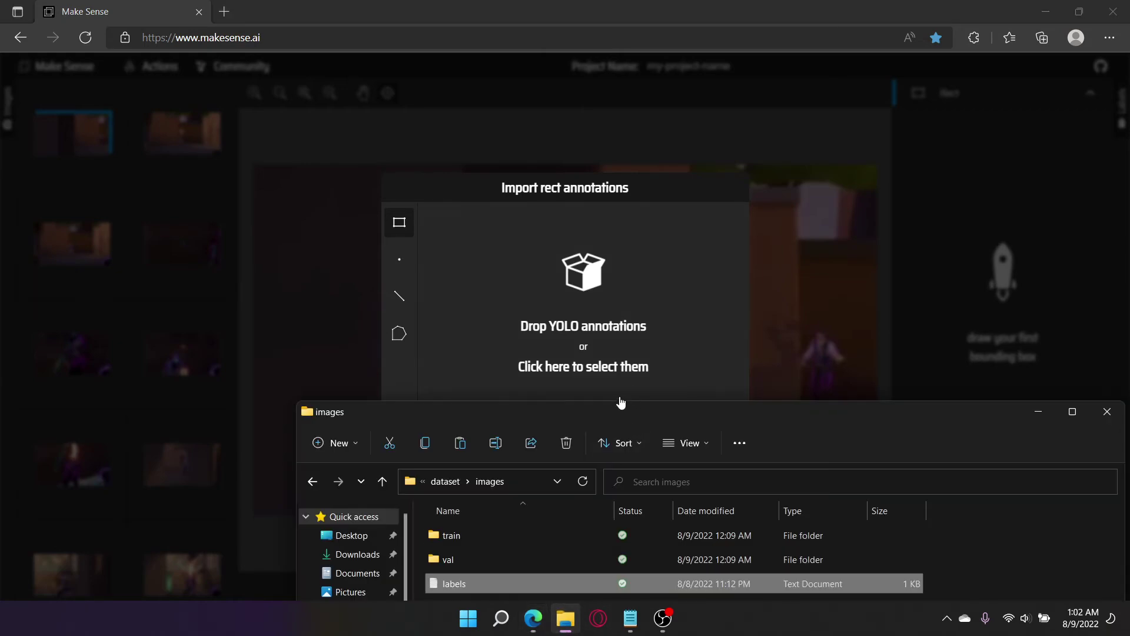
pyautogui.moveTo(603, 407); pyautogui.dragTo(839, 301)
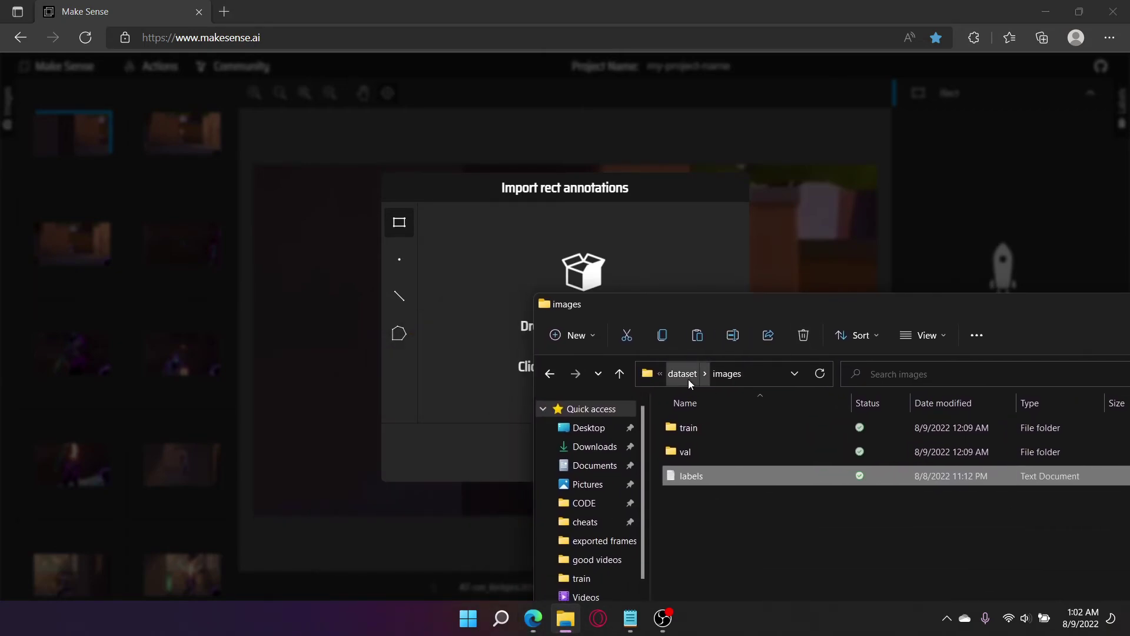
pyautogui.moveTo(687, 379)
pyautogui.mouseDown()
pyautogui.moveTo(557, 226)
pyautogui.moveTo(509, 271)
pyautogui.moveTo(514, 283)
pyautogui.mouseUp()
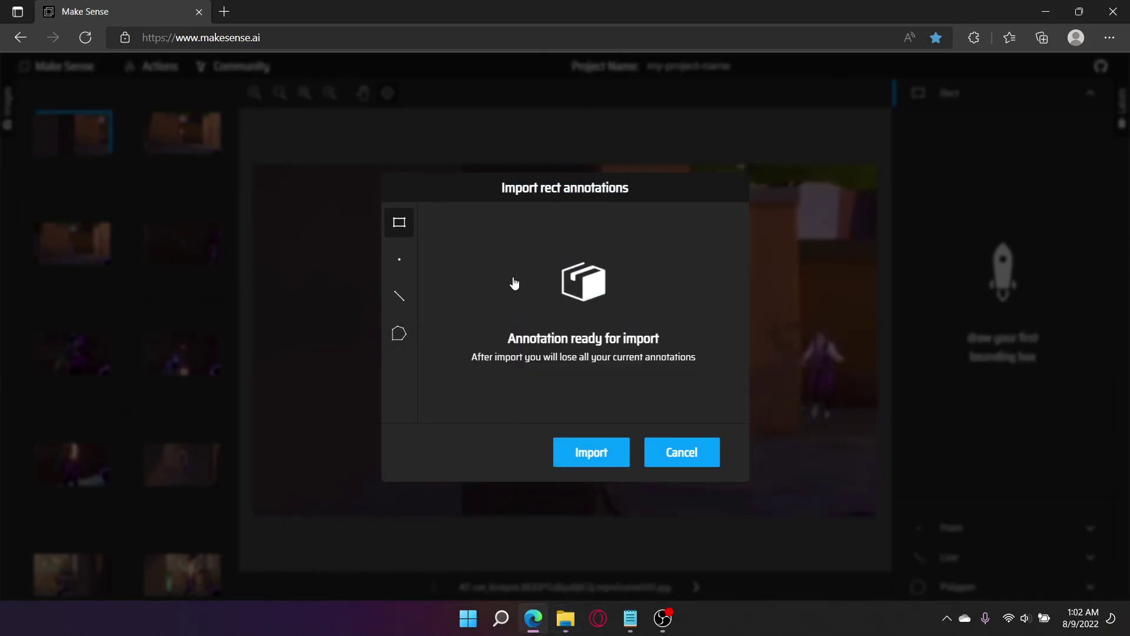
pyautogui.click(598, 443)
# Check the restored enemy and enemy_head boxes on several frames, including frame14, frame15 and frame21
pyautogui.click(178, 229)
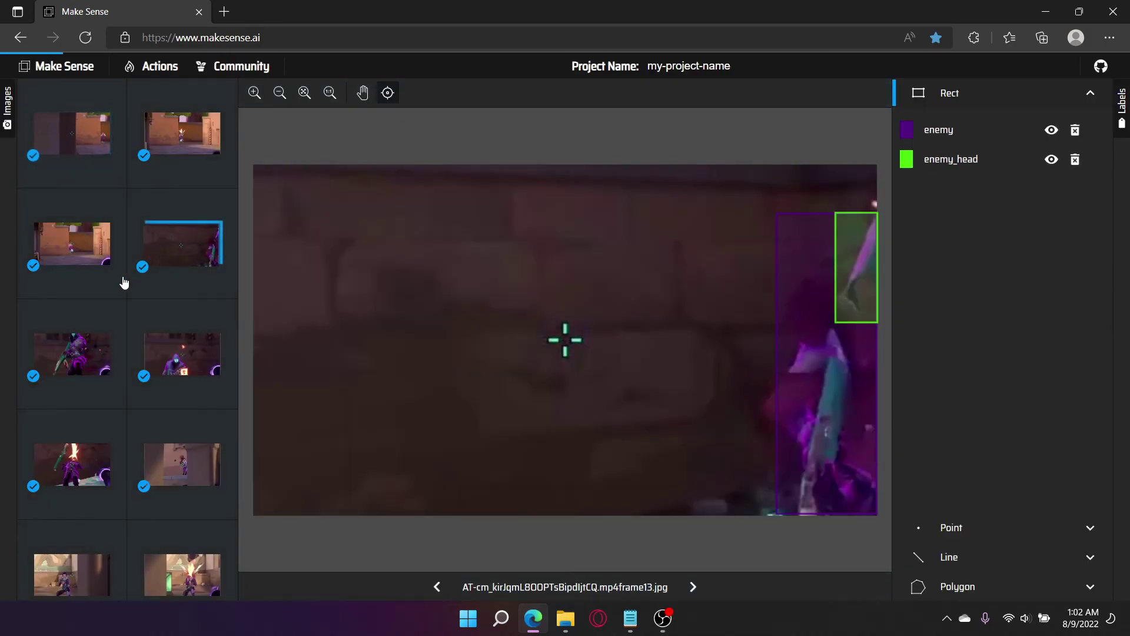
pyautogui.click(75, 368)
pyautogui.click(171, 360)
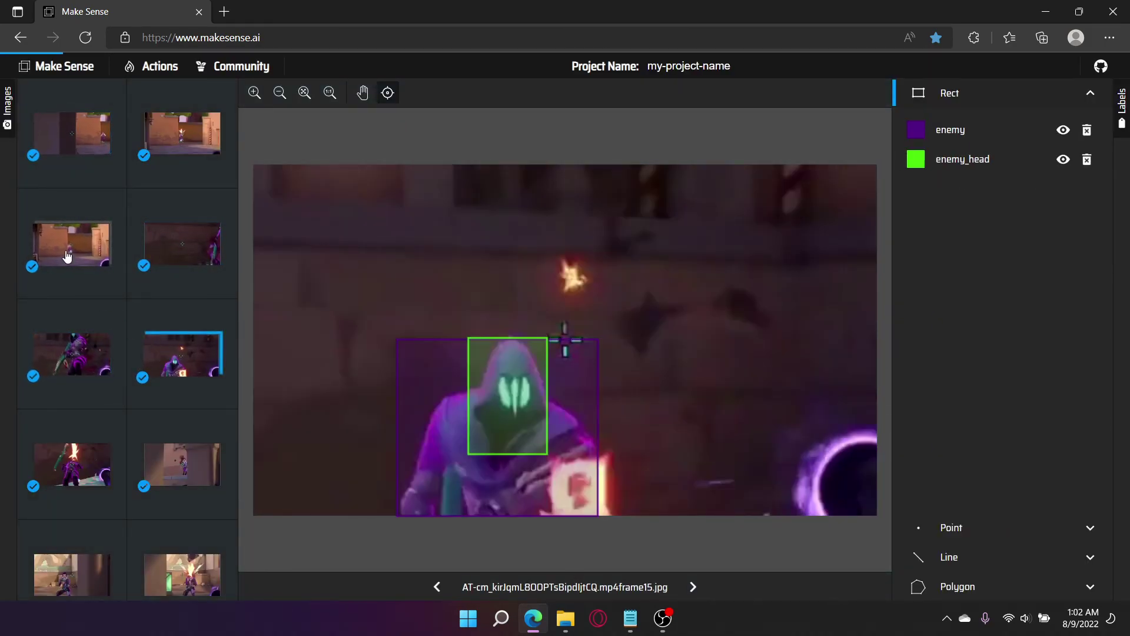
pyautogui.click(67, 256)
pyautogui.click(180, 243)
pyautogui.click(74, 355)
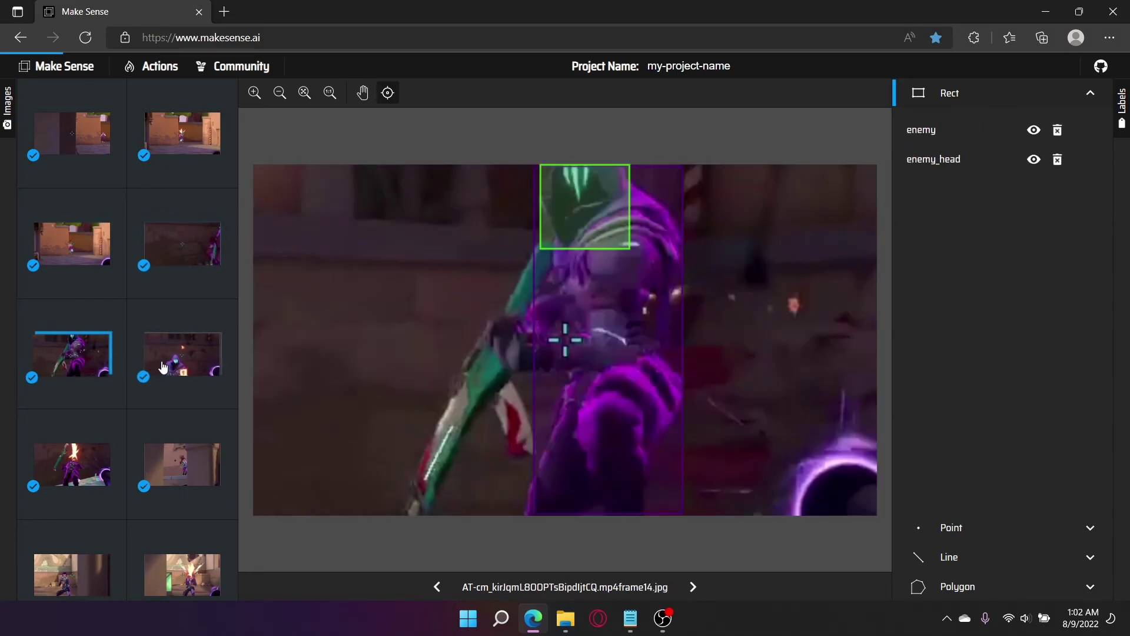
pyautogui.click(164, 367)
pyautogui.click(72, 465)
pyautogui.click(182, 465)
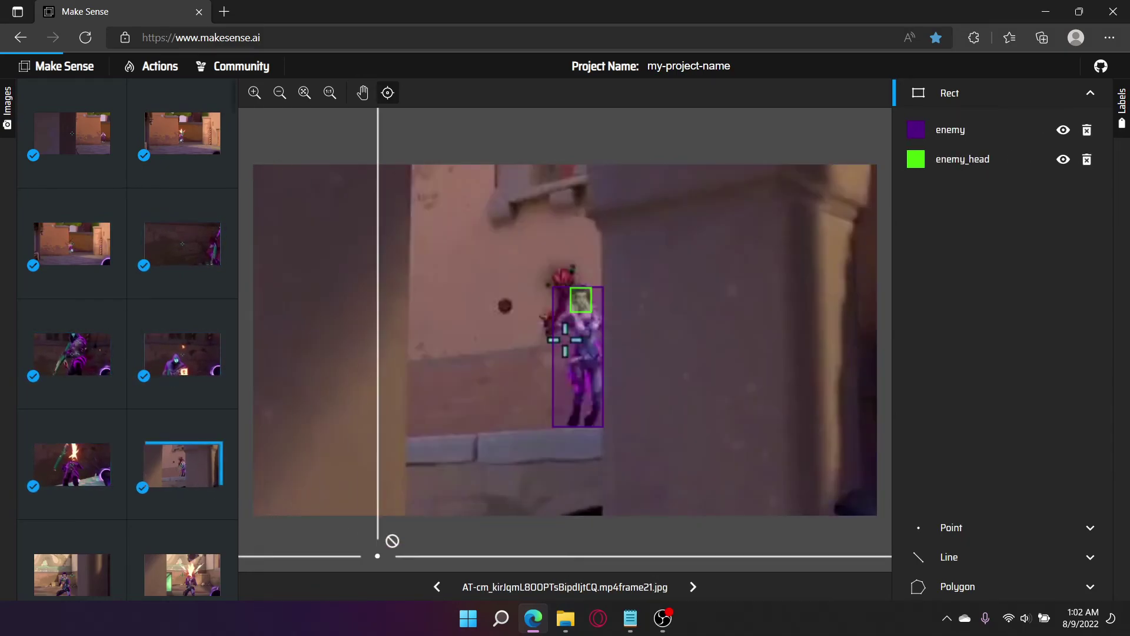
# Open the images/val folder in File Explorer, showing 45 items
pyautogui.hotkey('alt', 'Tab')
pyautogui.moveTo(687, 315); pyautogui.dragTo(758, 238)
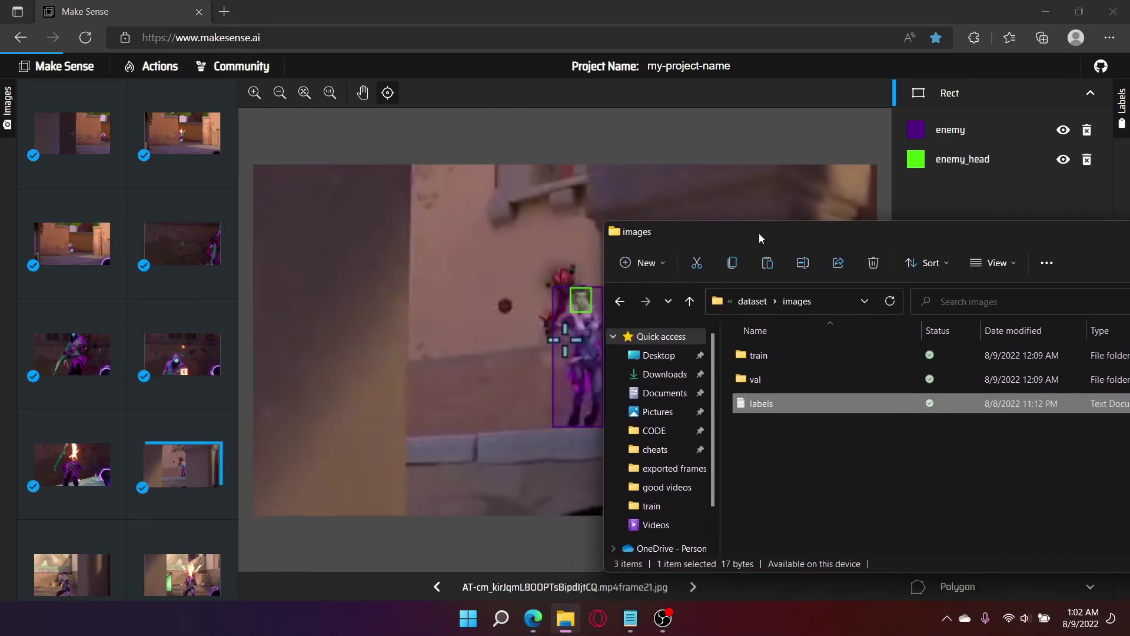
pyautogui.click(761, 379)
pyautogui.doubleClick(761, 379)
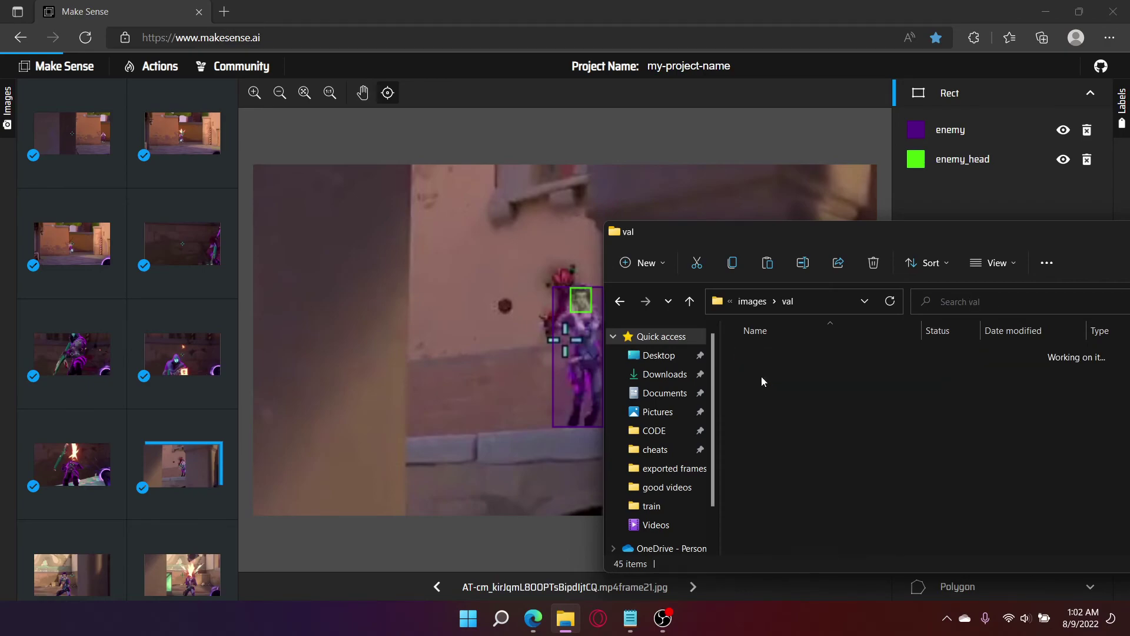
# Reload Make Sense and load the 45 val images from images/val
pyautogui.click(80, 33)
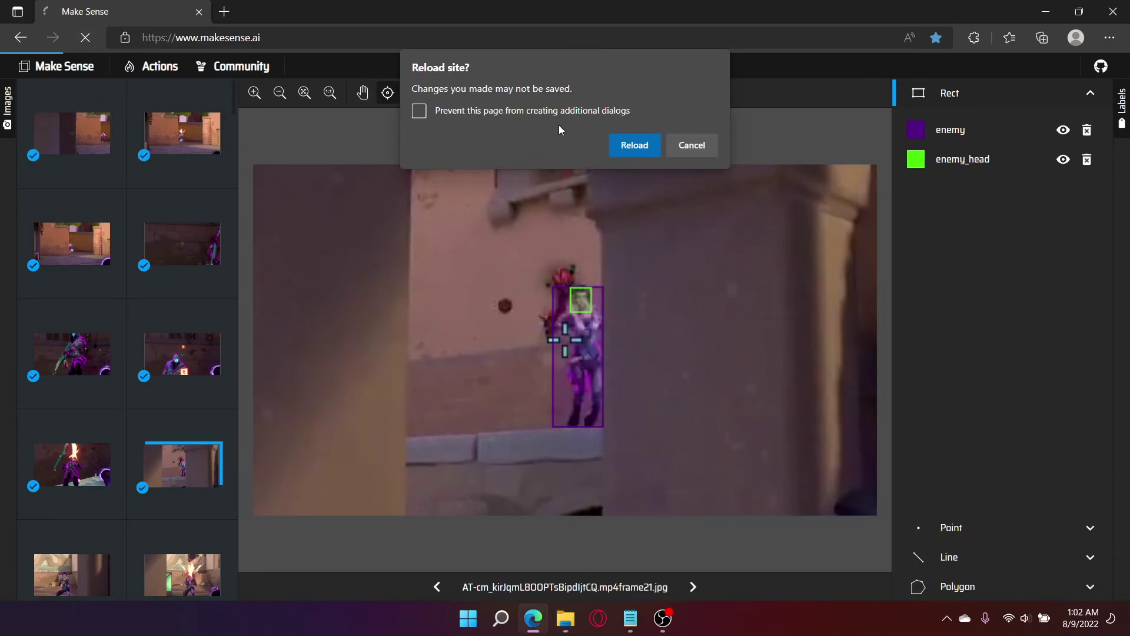
pyautogui.click(625, 146)
pyautogui.click(565, 618)
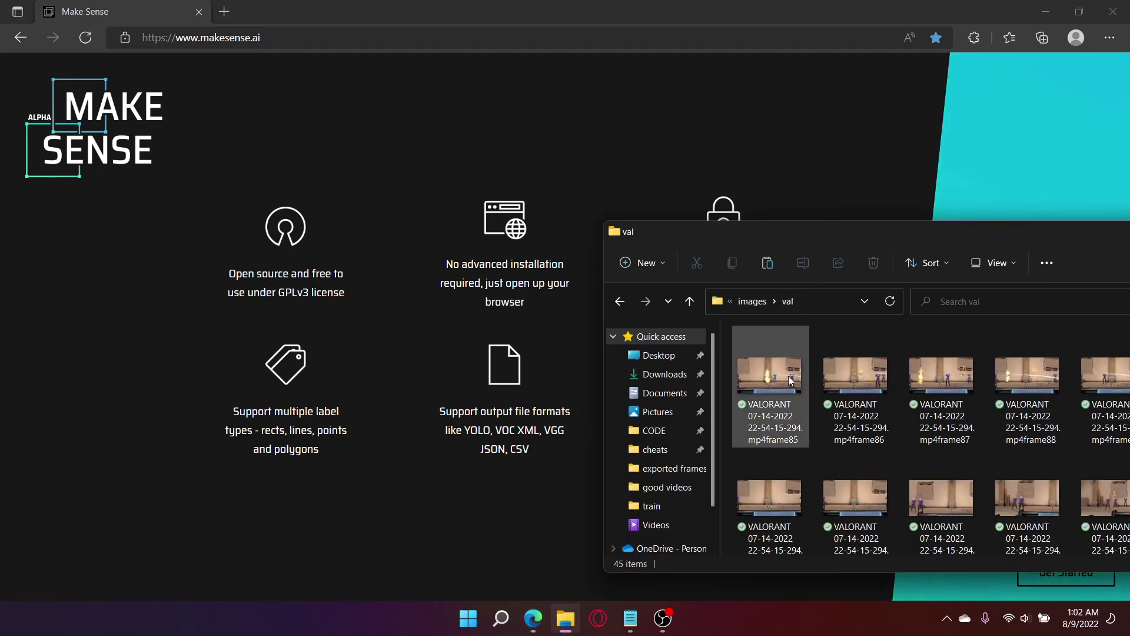
pyautogui.click(520, 285)
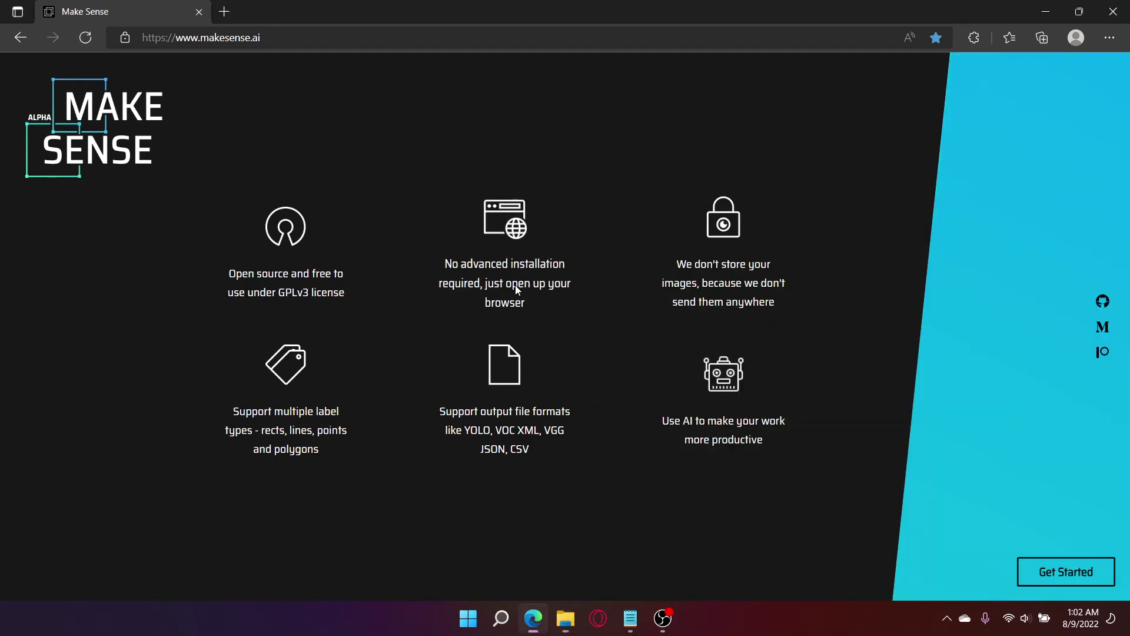
pyautogui.click(1046, 579)
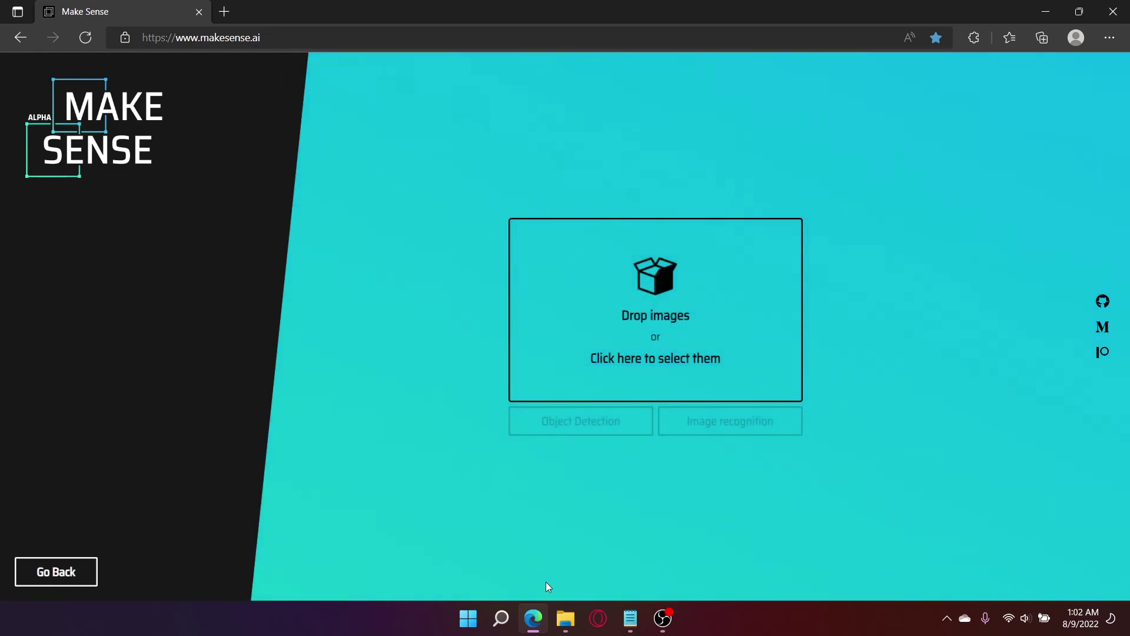
pyautogui.click(566, 618)
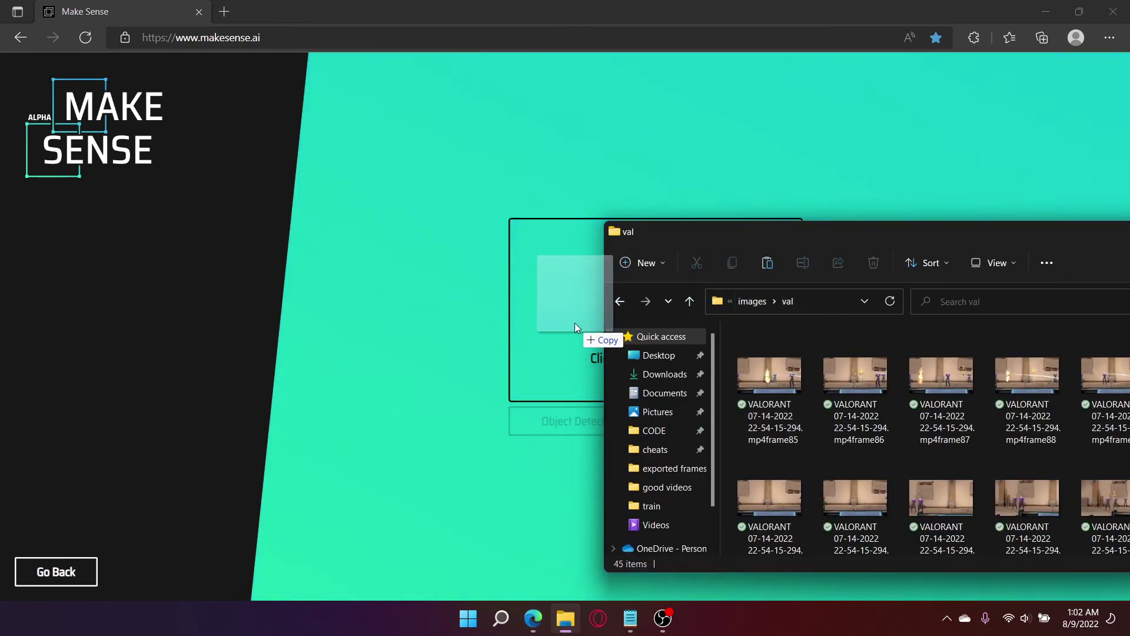
pyautogui.moveTo(576, 326); pyautogui.dragTo(577, 330)
# Choose Object Detection, load the two label names from the labels file, and start the project
pyautogui.click(583, 425)
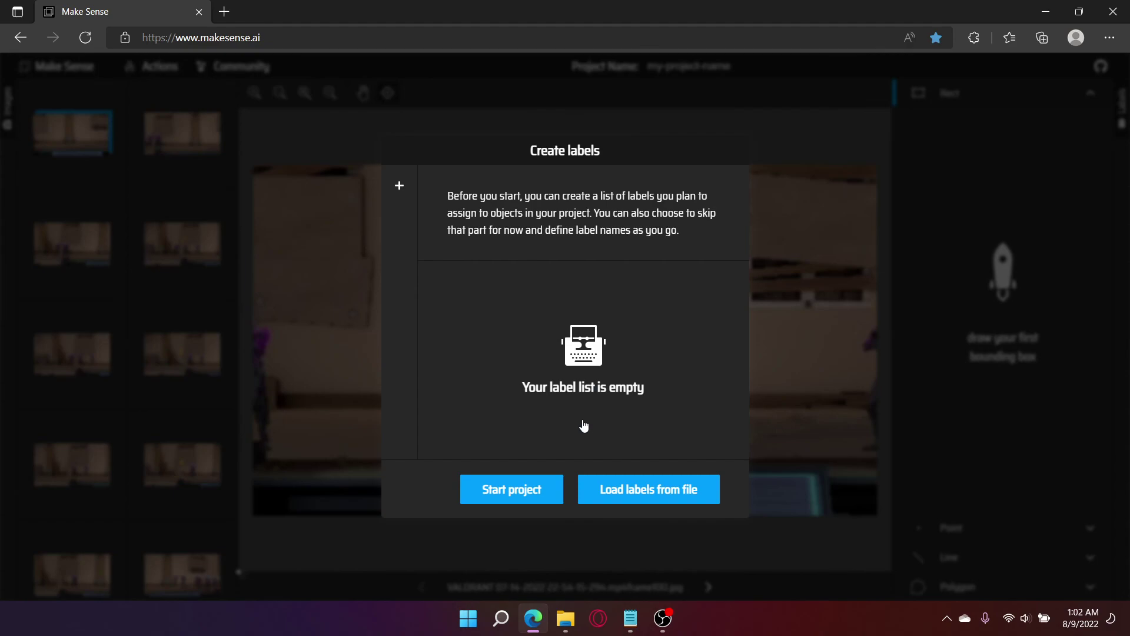
pyautogui.click(642, 499)
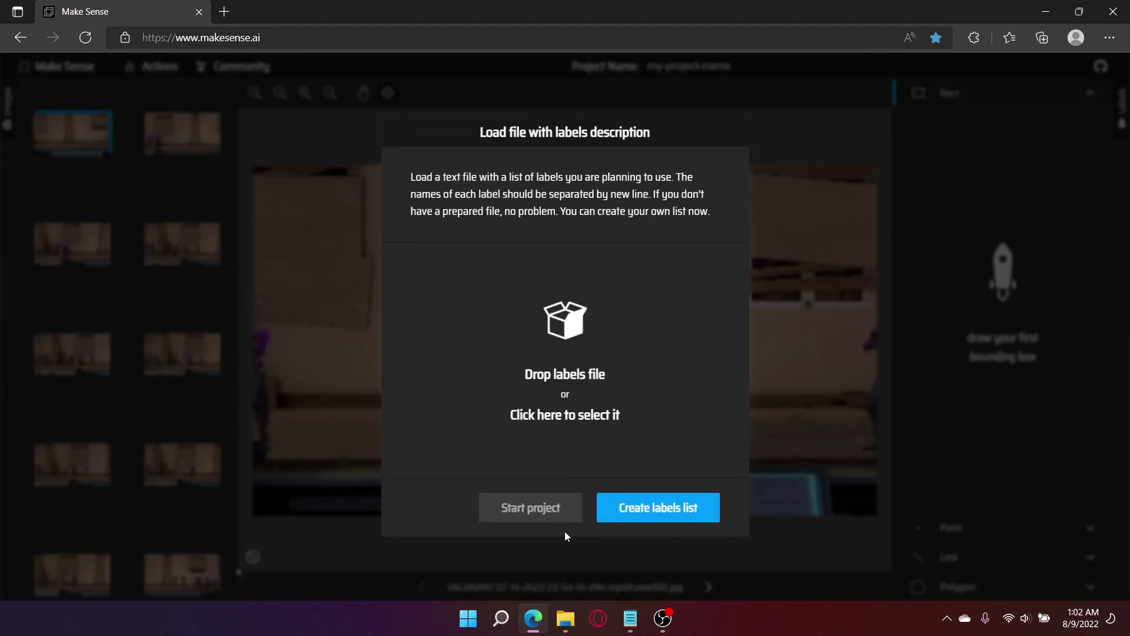
pyautogui.click(566, 618)
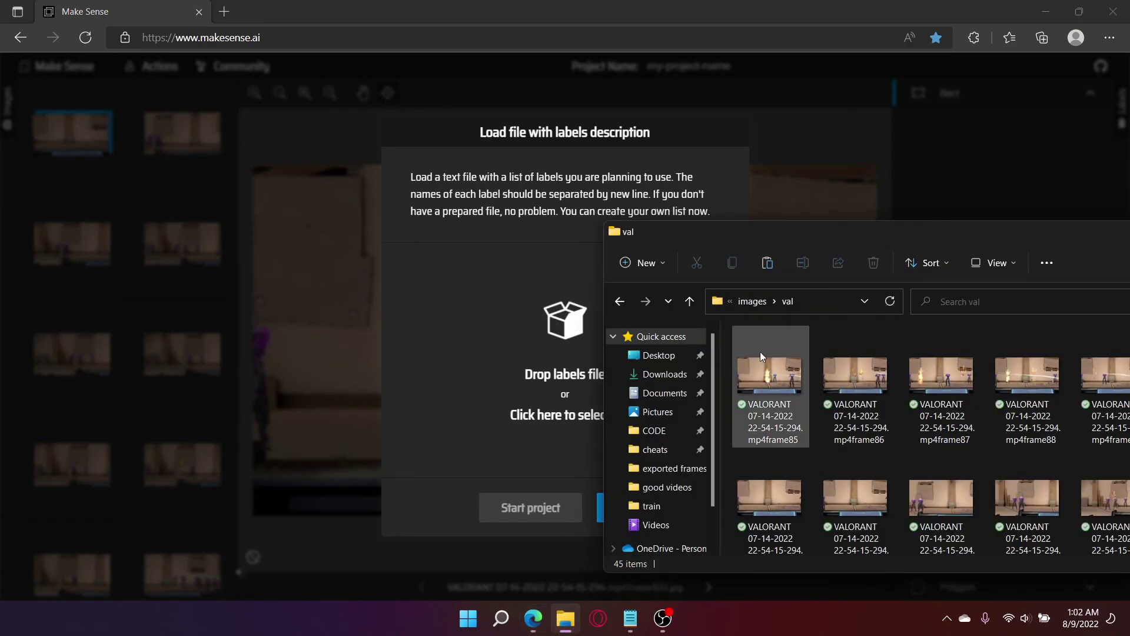
pyautogui.click(753, 302)
pyautogui.moveTo(760, 403); pyautogui.dragTo(556, 359)
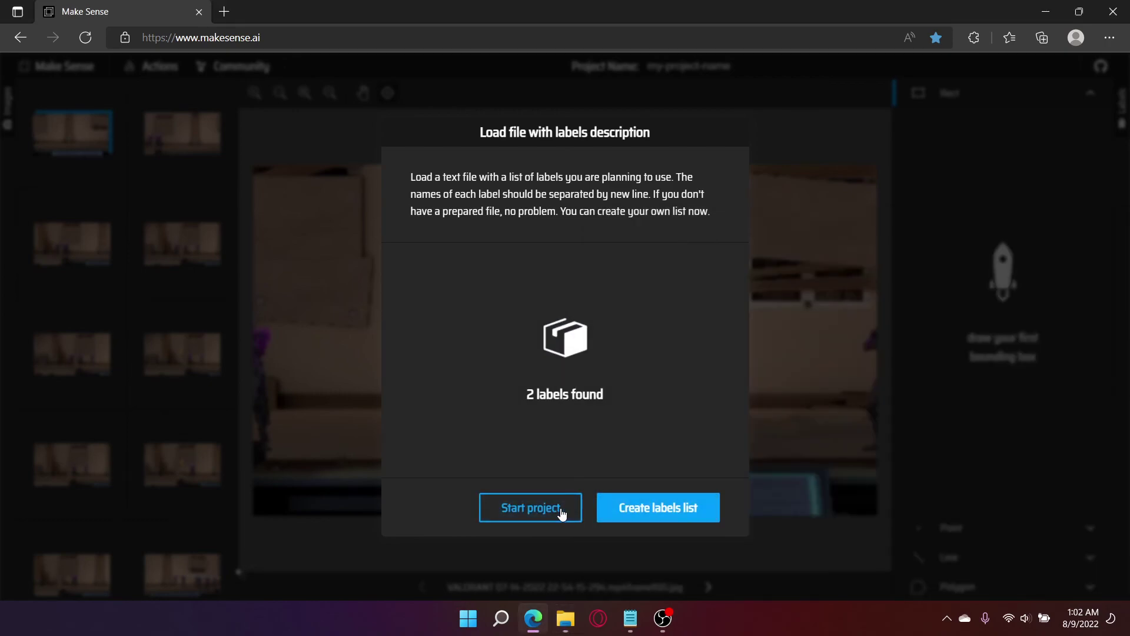
pyautogui.click(642, 508)
pyautogui.click(512, 490)
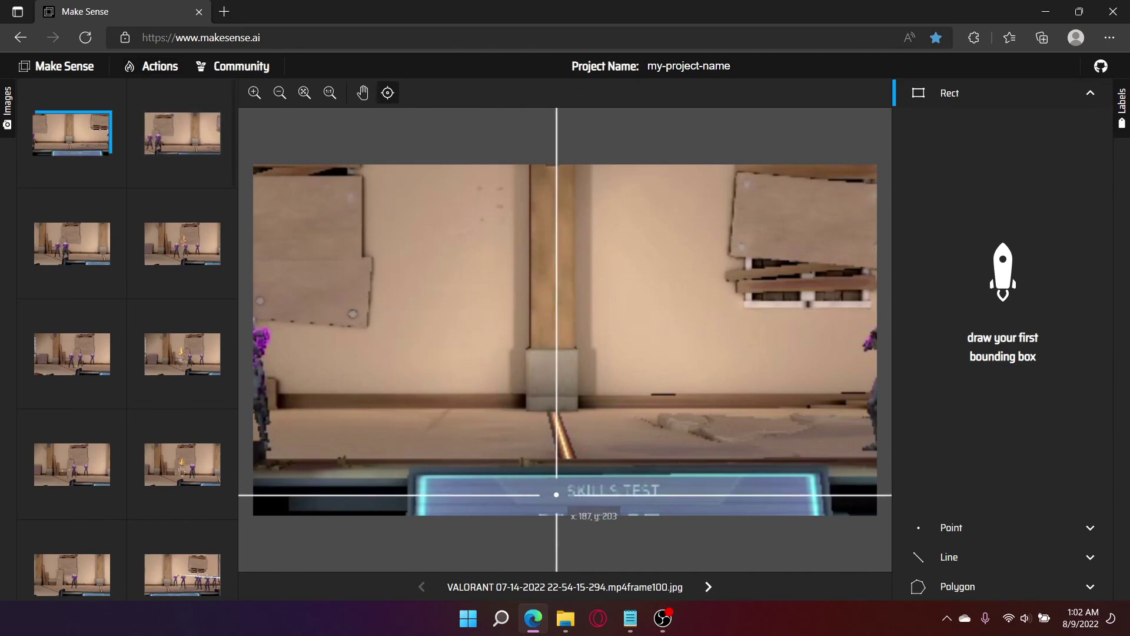
# Go up to the dataset folder in File Explorer and open labels, showing train and val
pyautogui.click(565, 618)
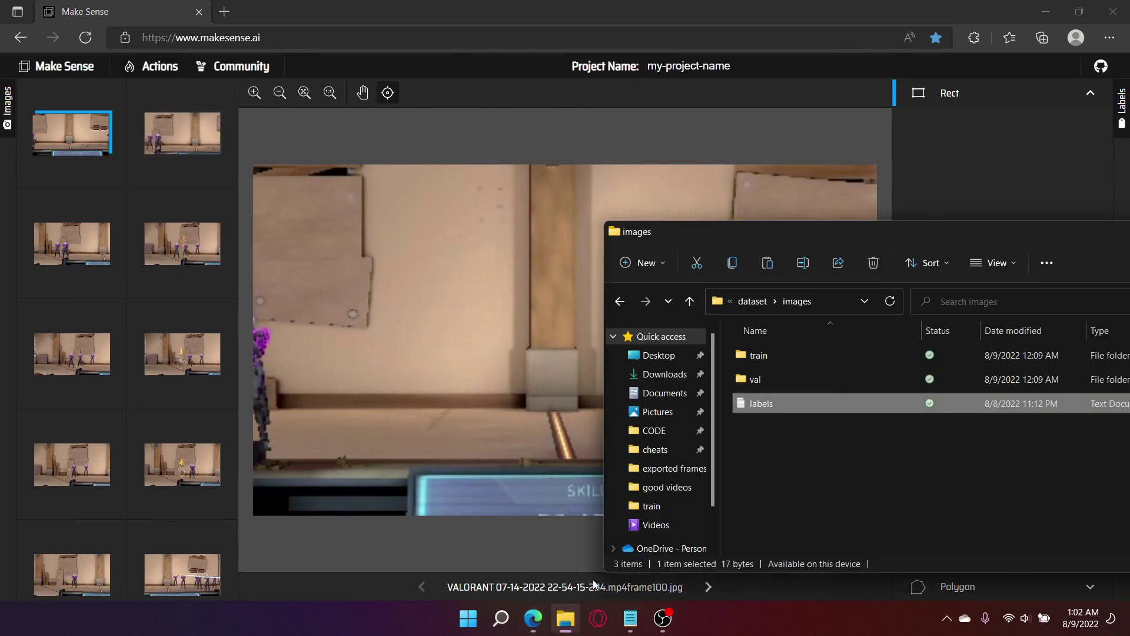
pyautogui.click(746, 301)
pyautogui.doubleClick(767, 383)
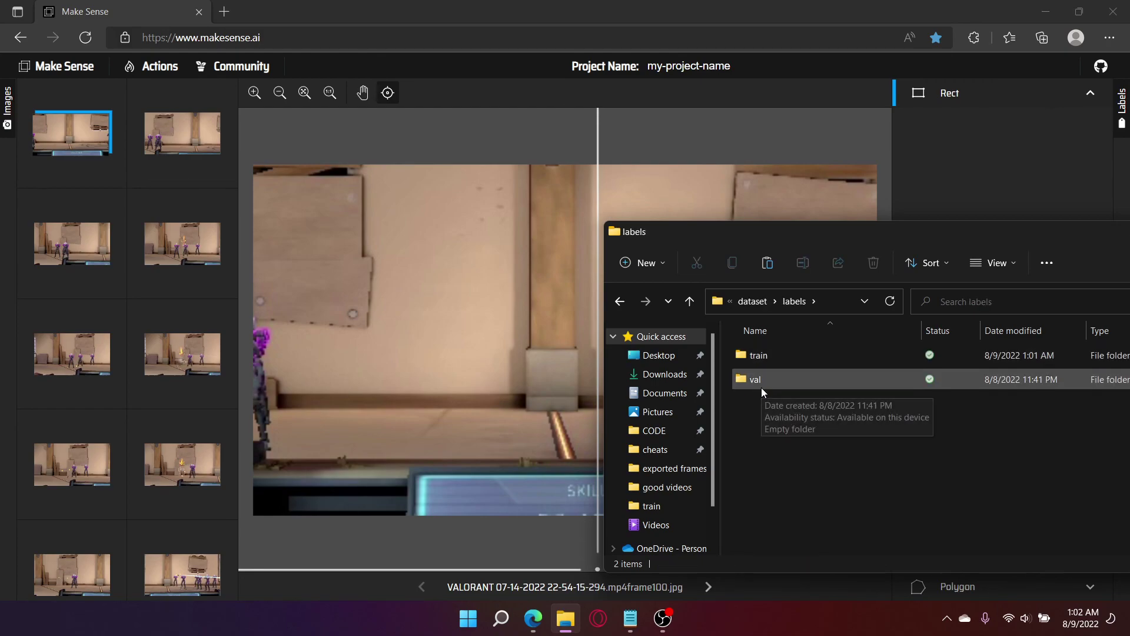
pyautogui.moveTo(789, 253); pyautogui.dragTo(559, 250)
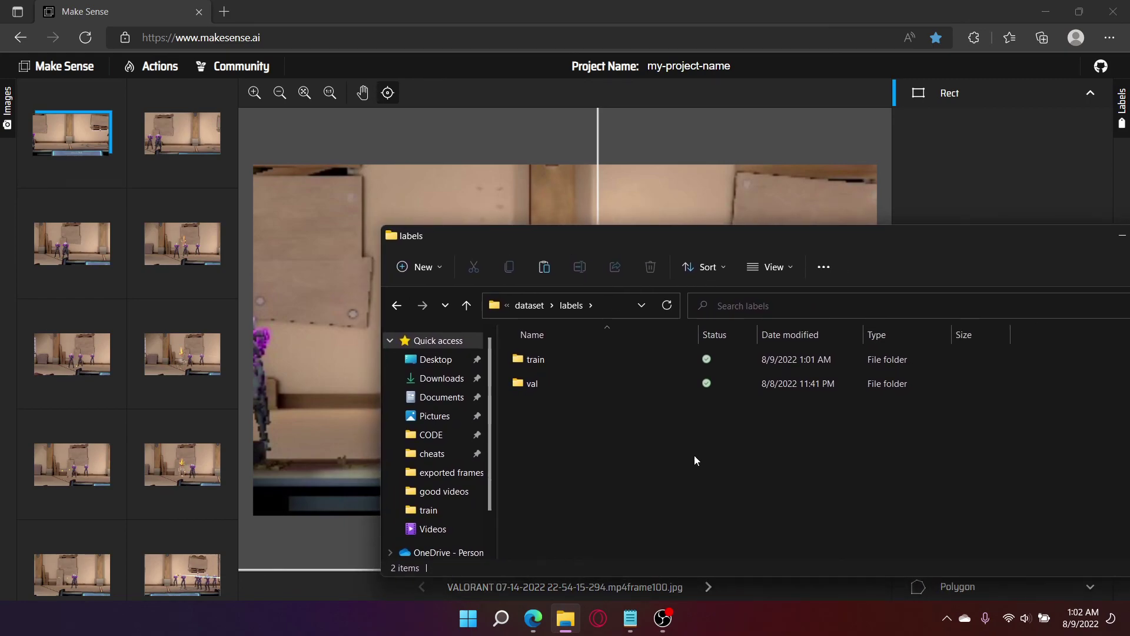